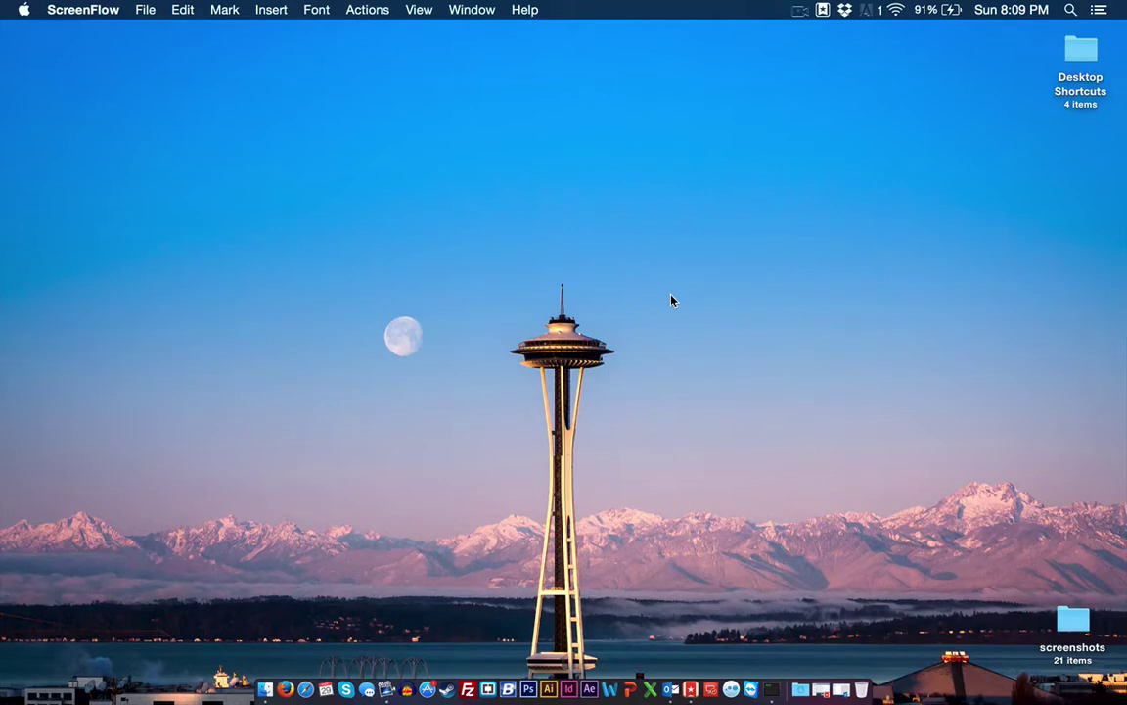
Check this Mac's system information, then launch Outlook to its empty Tasks view.
{"action": "left_click", "coordinate": [23, 10]}
{"action": "left_click", "coordinate": [71, 34]}
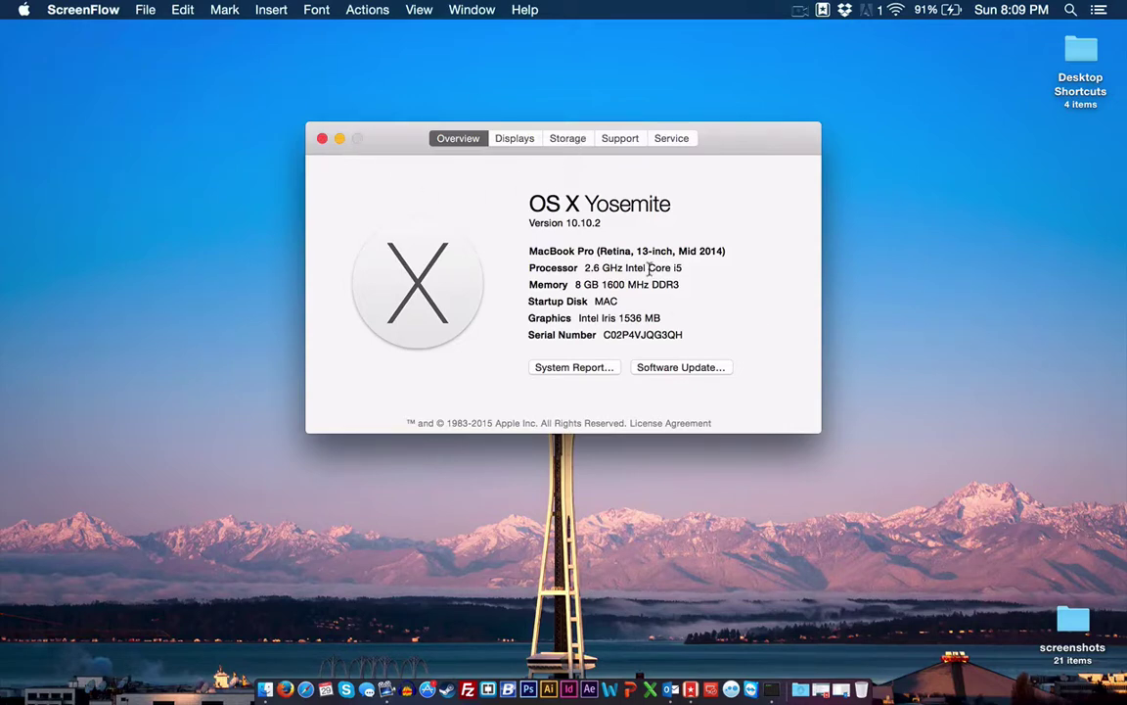
{"action": "left_click", "coordinate": [321, 140]}
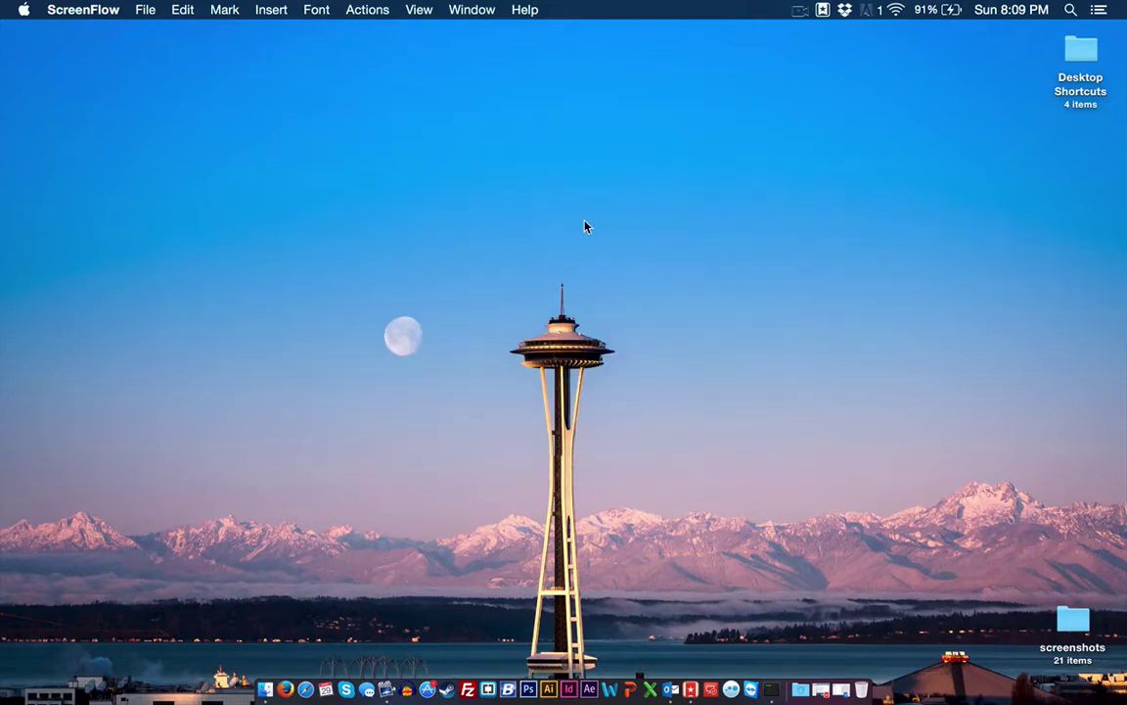
{"action": "left_click", "coordinate": [670, 691]}
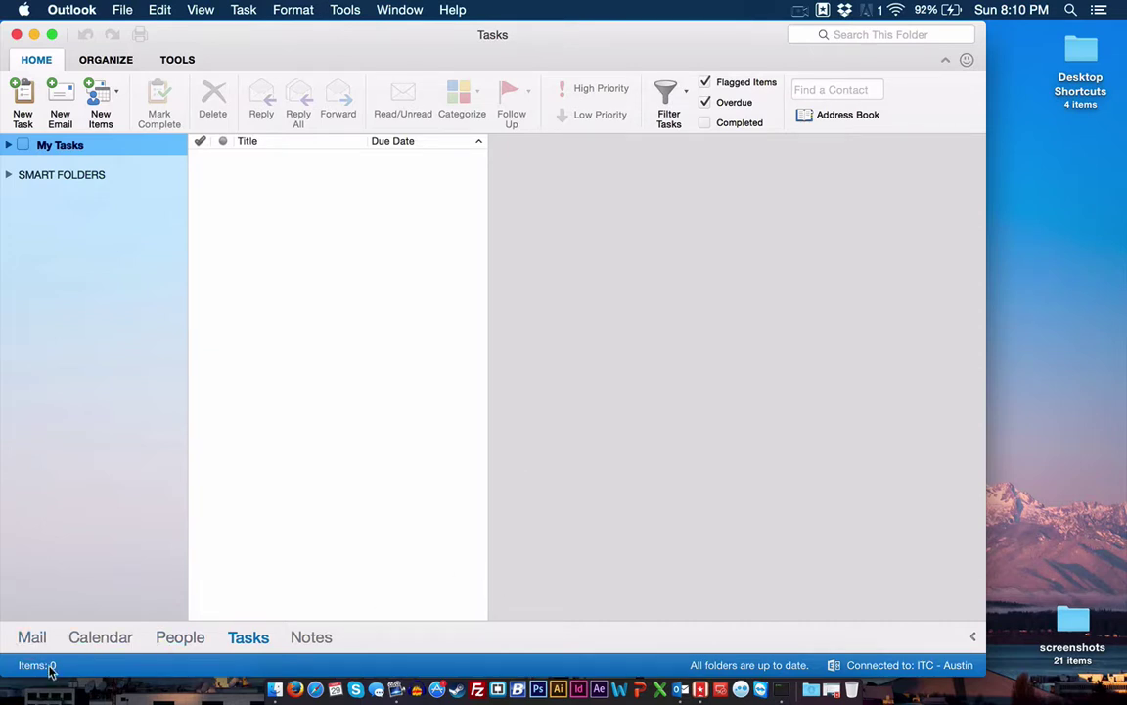
Open Outlook's Signatures preferences and view the existing TEST signature.
{"action": "left_click", "coordinate": [87, 9]}
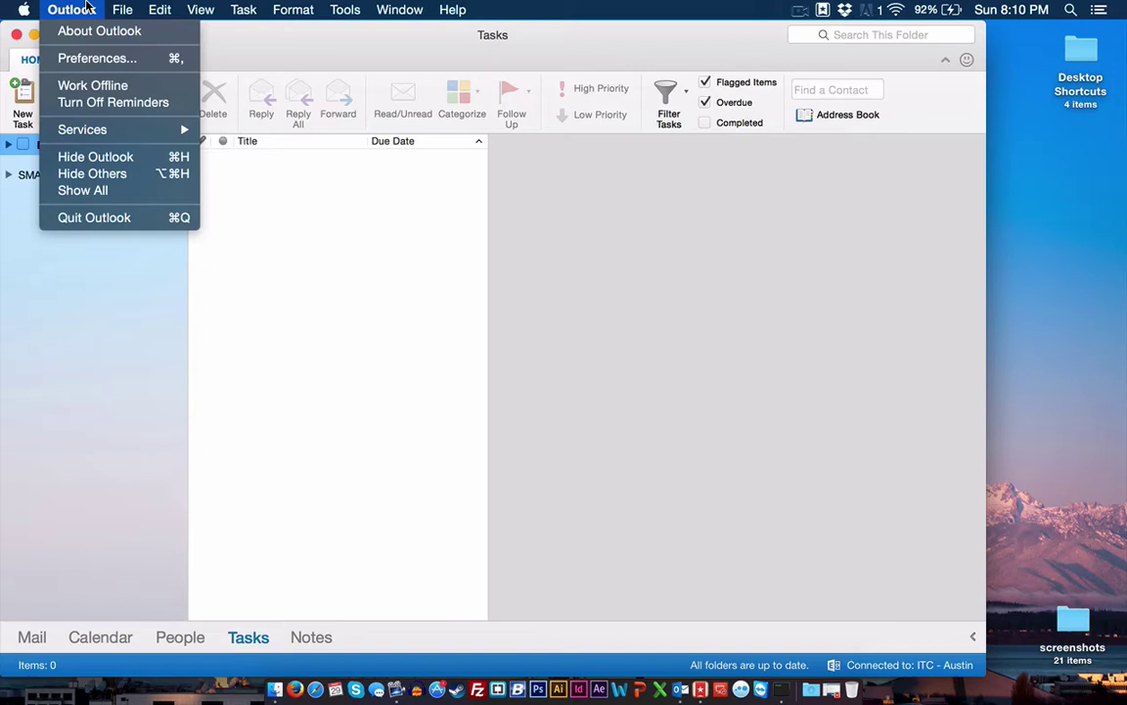
{"action": "left_click", "coordinate": [80, 61]}
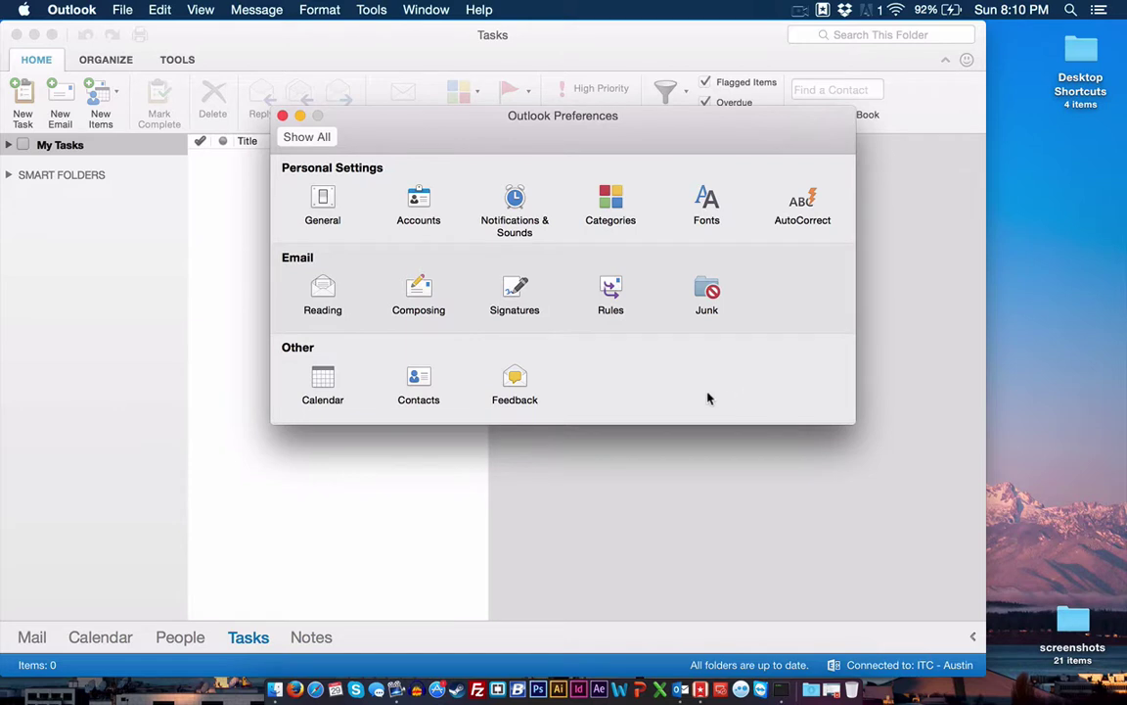
{"action": "left_click", "coordinate": [515, 288]}
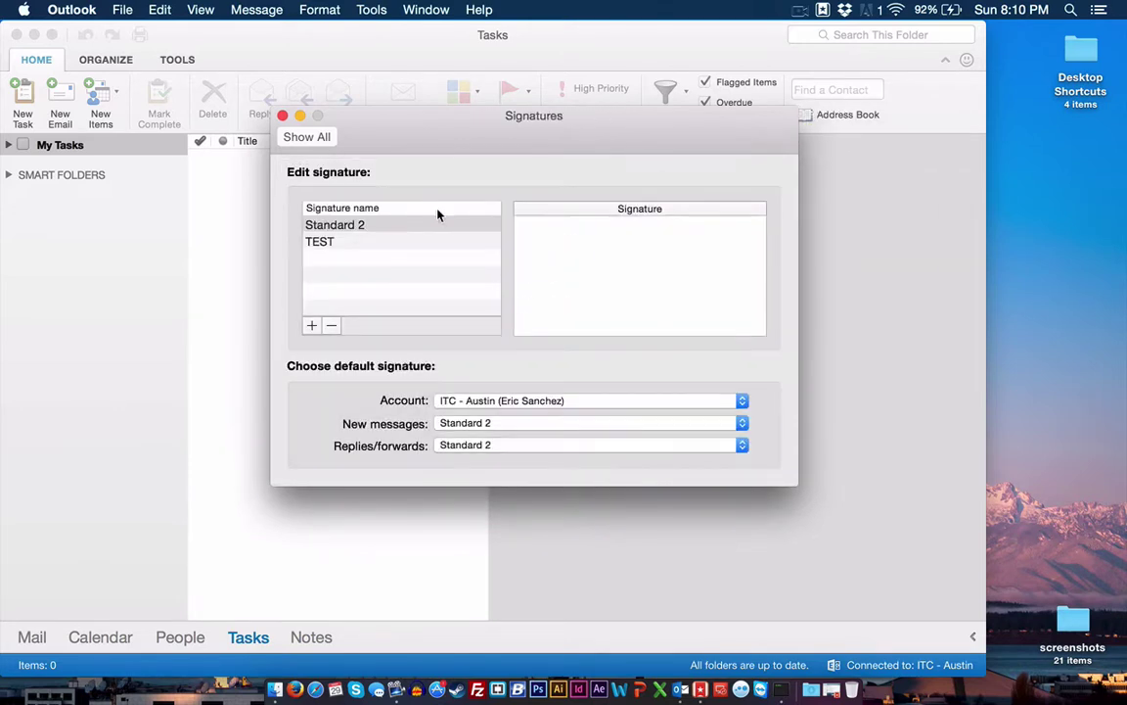
{"action": "left_click", "coordinate": [323, 241]}
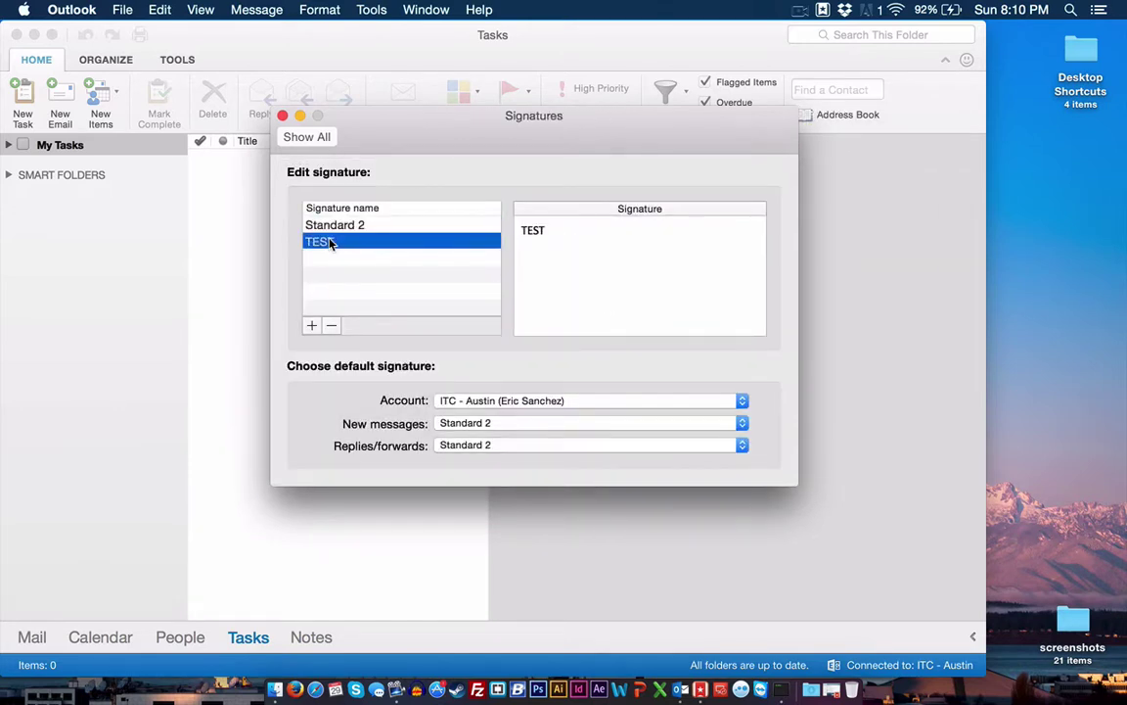
Add a new signature and replace its default text with 'My Company Name'.
{"action": "left_click", "coordinate": [311, 327]}
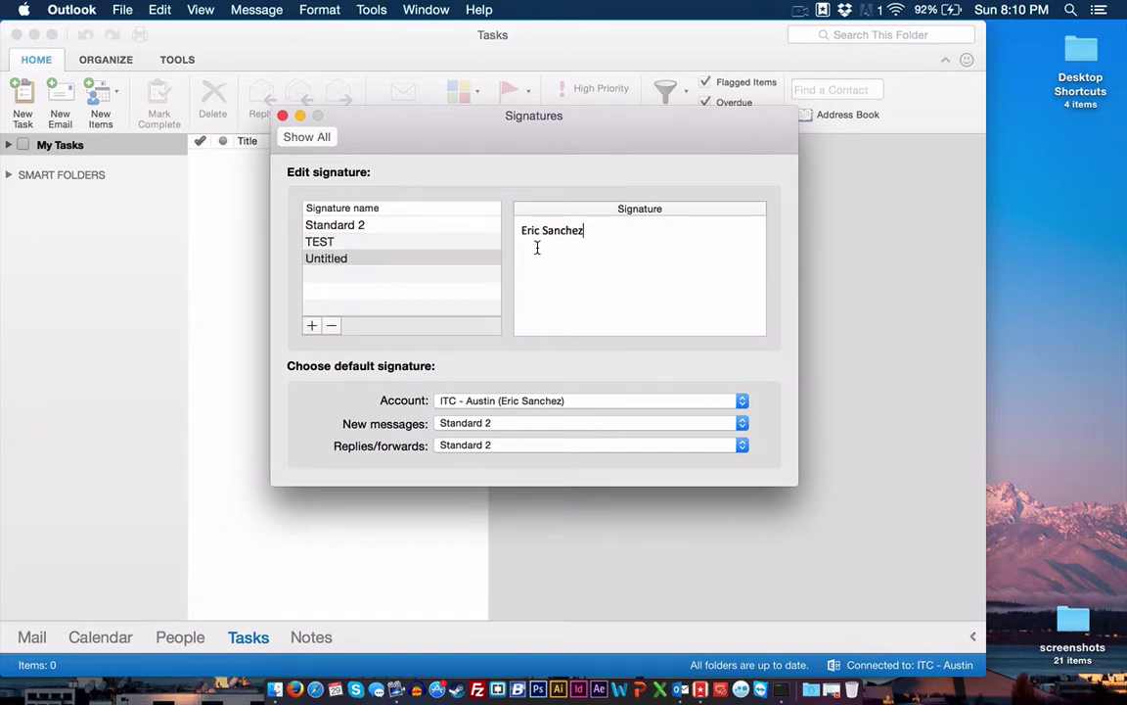
{"action": "left_click_drag", "start_coordinate": [604, 242], "coordinate": [359, 213]}
{"action": "type", "text": "MY"}
{"action": "key", "text": "BackSpace"}
{"action": "key", "text": "BackSpace"}
{"action": "key", "text": "Return"}
{"action": "type", "text": "My Comput"}
{"action": "key", "text": "BackSpace"}
{"action": "key", "text": "BackSpace"}
{"action": "type", "text": "any Name"}
{"action": "key", "text": "Return"}
{"action": "type", "text": "My name is Eric"}
{"action": "key", "text": "Return"}
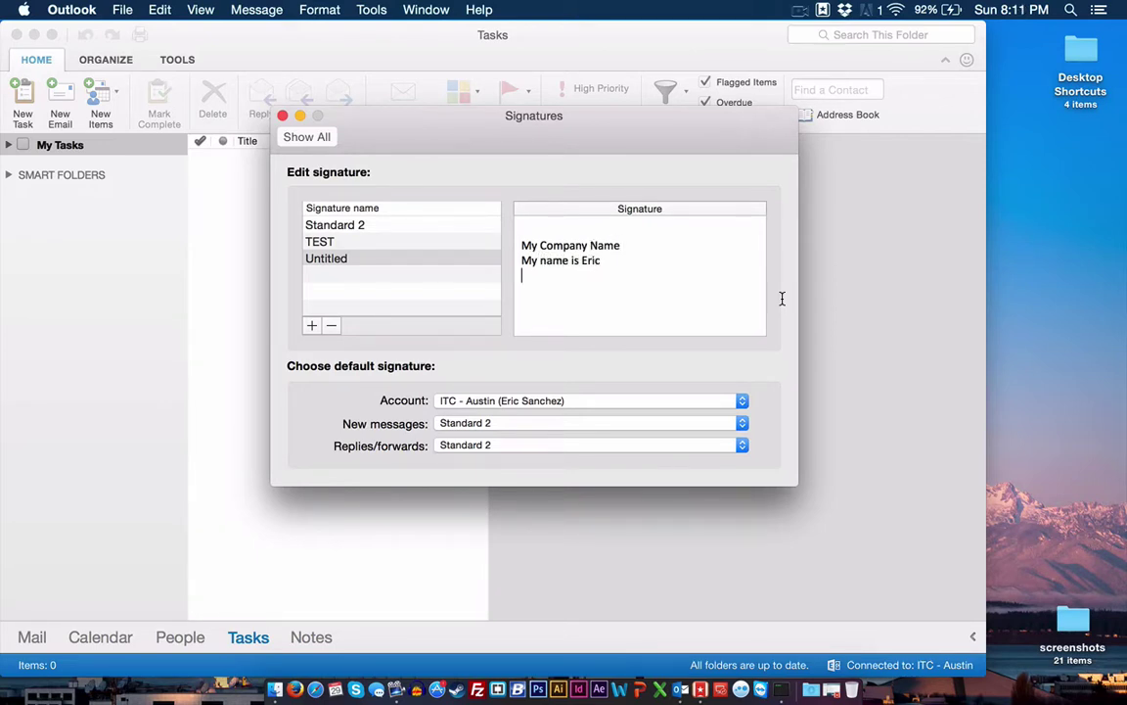
{"action": "type", "text": "My phone number is..."}
{"action": "key", "text": "Return"}
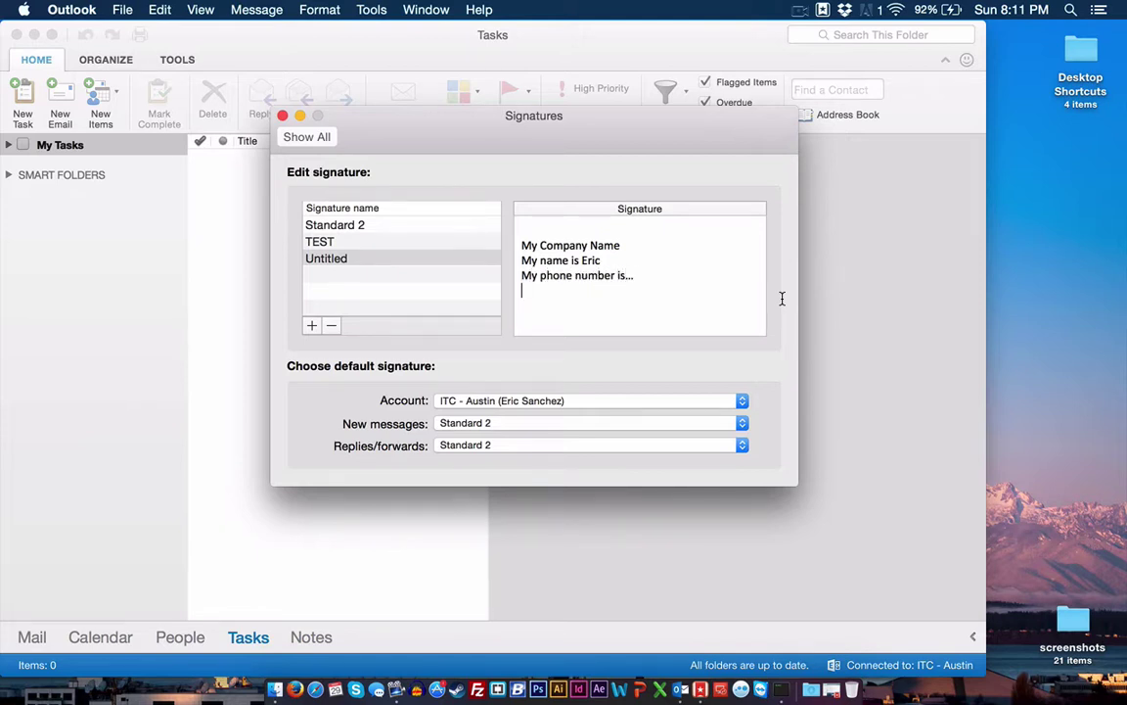
{"action": "type", "text": "Www.itcaustin.com"}
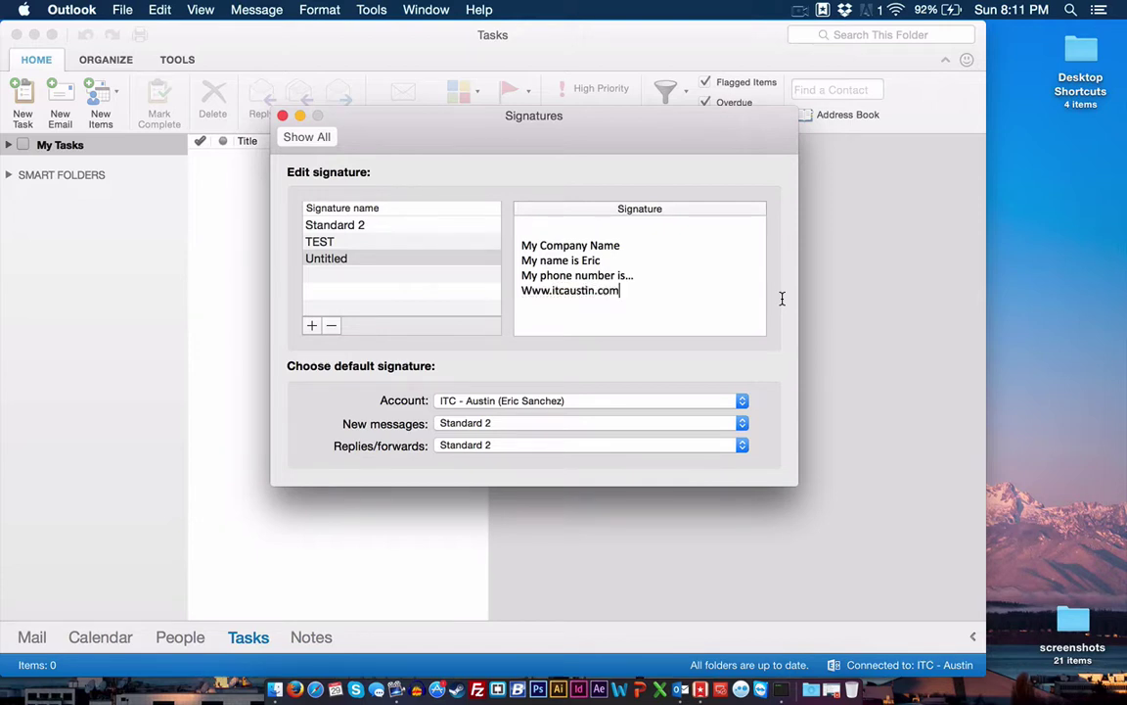
{"action": "left_click", "coordinate": [529, 289]}
{"action": "key", "text": "BackSpace"}
{"action": "type", "text": "w"}
{"action": "left_click", "coordinate": [711, 234]}
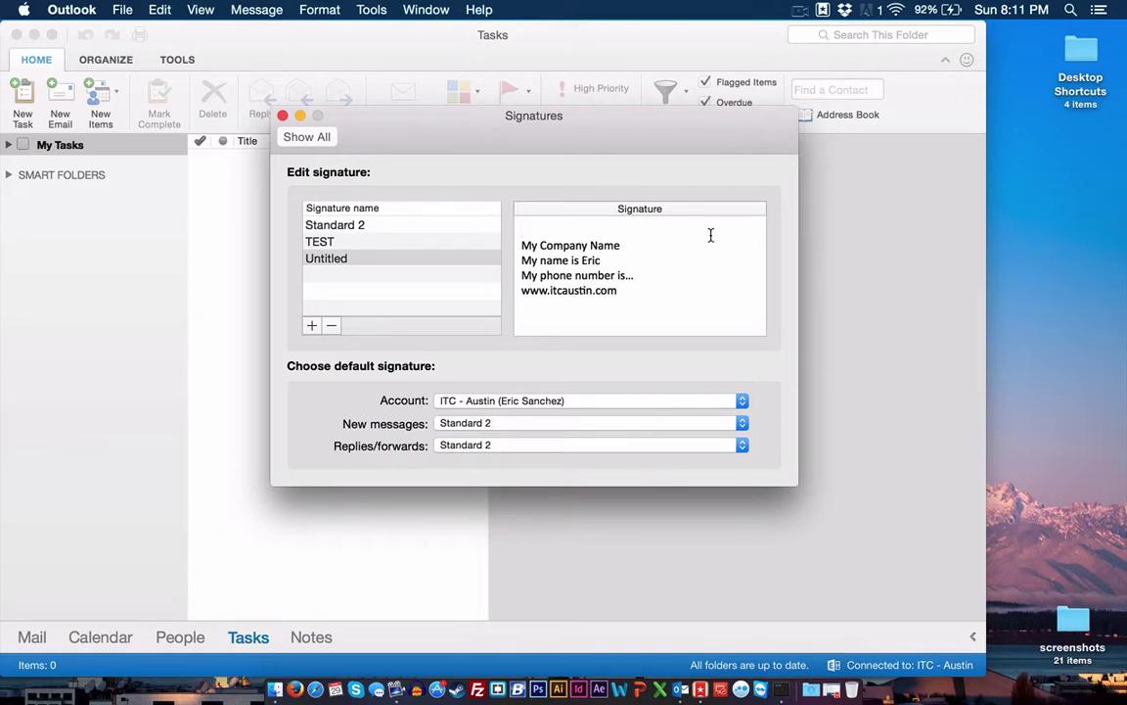
Insert an empty line above My Company Name at the top of the signature.
{"action": "triple_click", "coordinate": [619, 244]}
{"action": "left_click", "coordinate": [648, 292]}
{"action": "left_click_drag", "start_coordinate": [636, 287], "coordinate": [517, 244]}
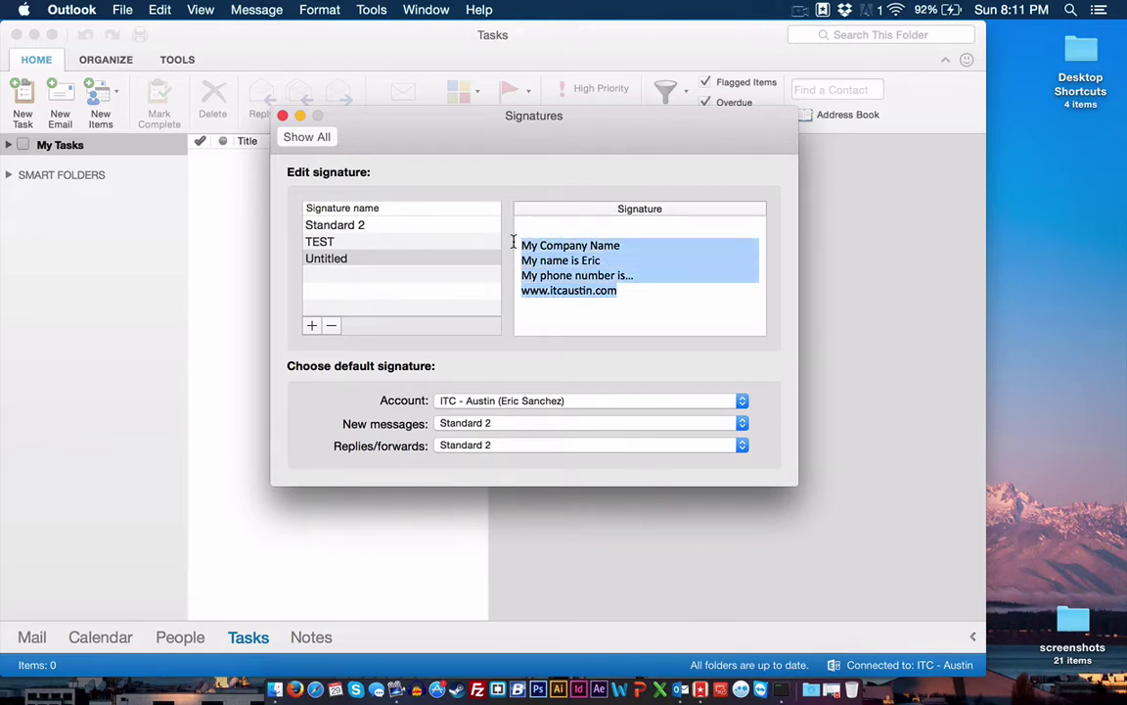
{"action": "right_click", "coordinate": [565, 255]}
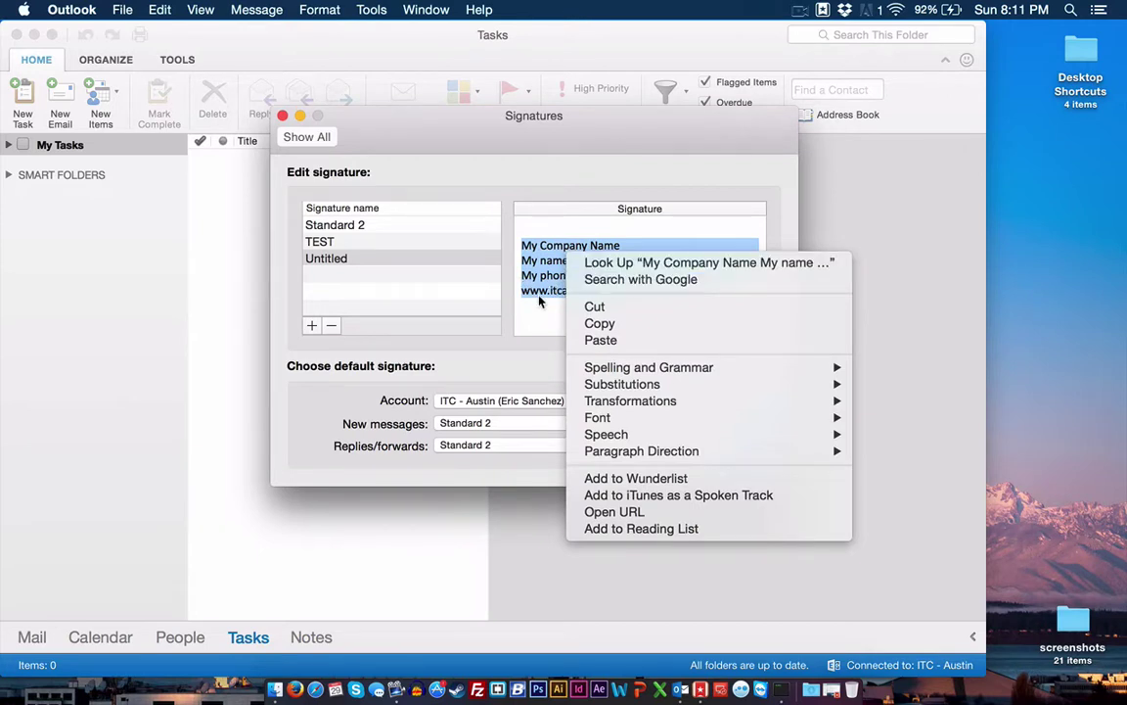
{"action": "left_click", "coordinate": [538, 307]}
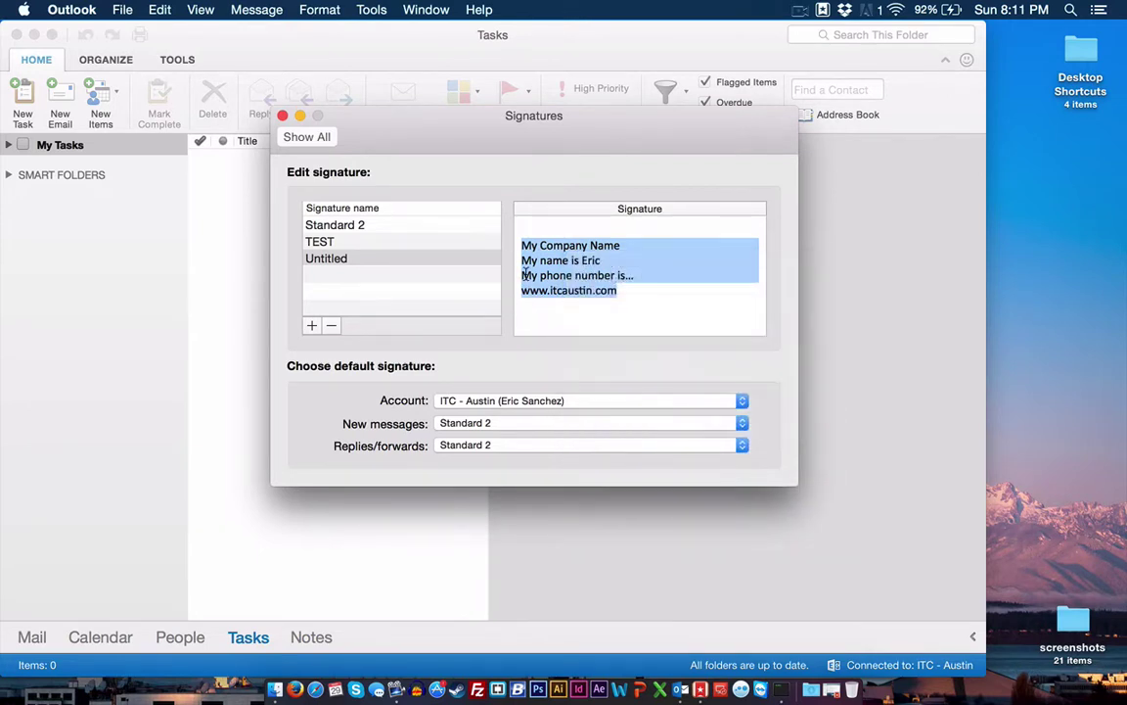
{"action": "left_click", "coordinate": [525, 245]}
{"action": "key", "text": "Return"}
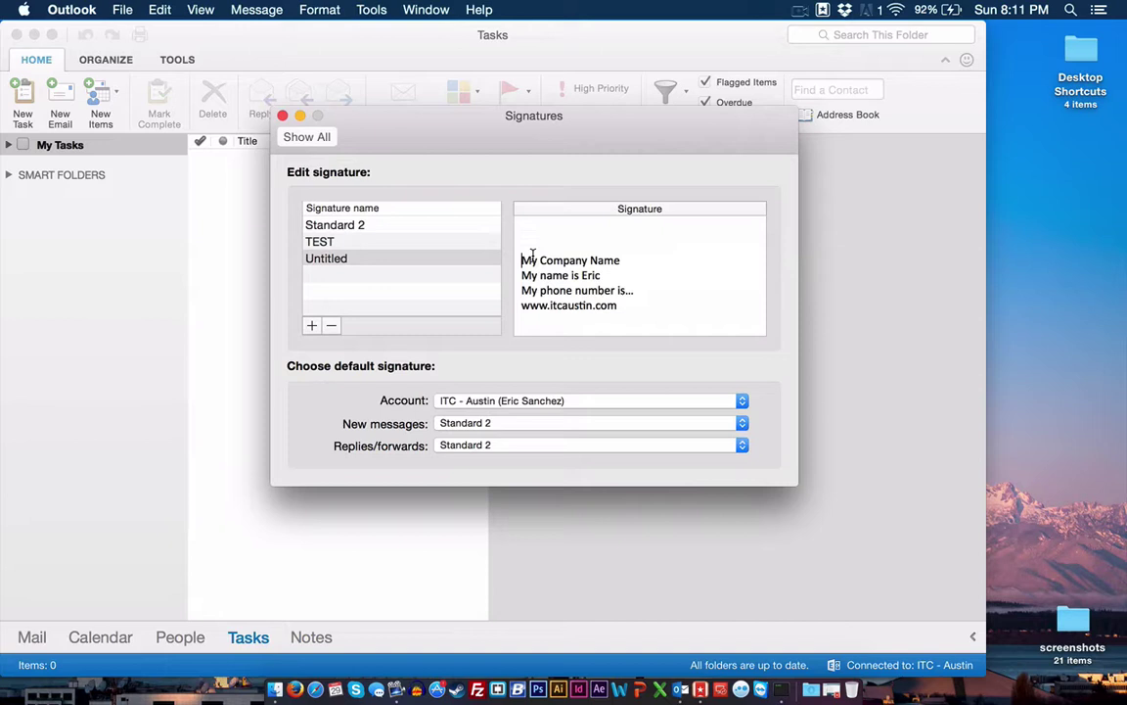
{"action": "key", "text": "Up"}
Try importing an image onto the empty top line, then cancel the import.
{"action": "right_click", "coordinate": [533, 241]}
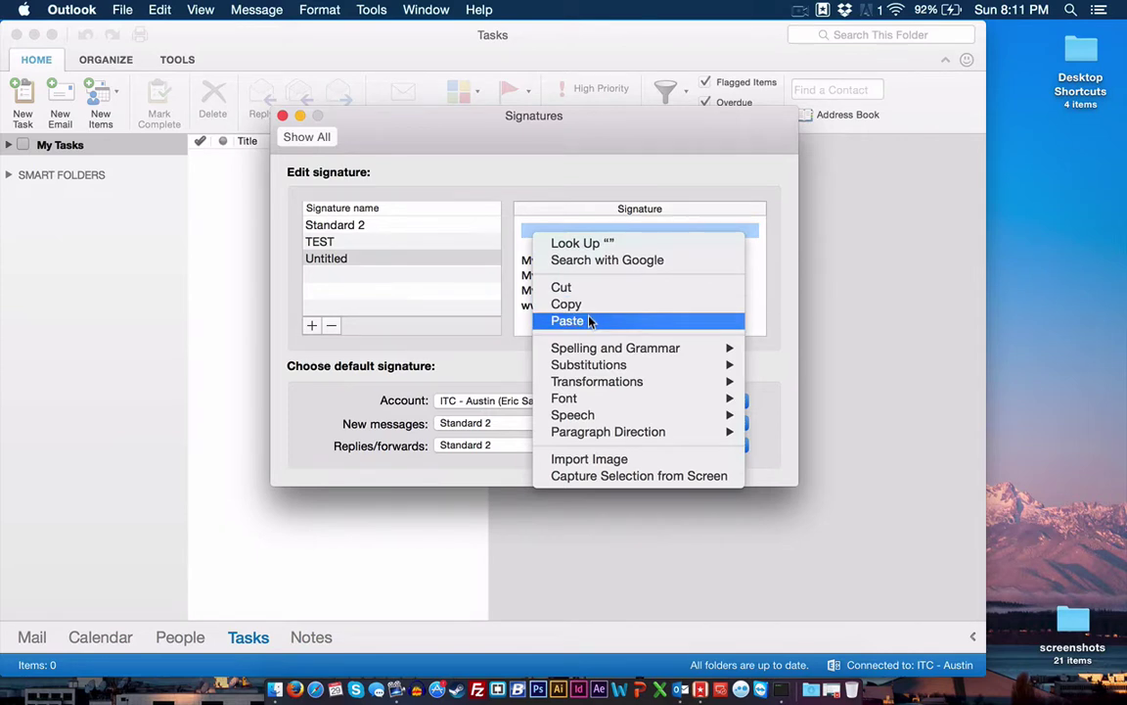
{"action": "left_click", "coordinate": [587, 459]}
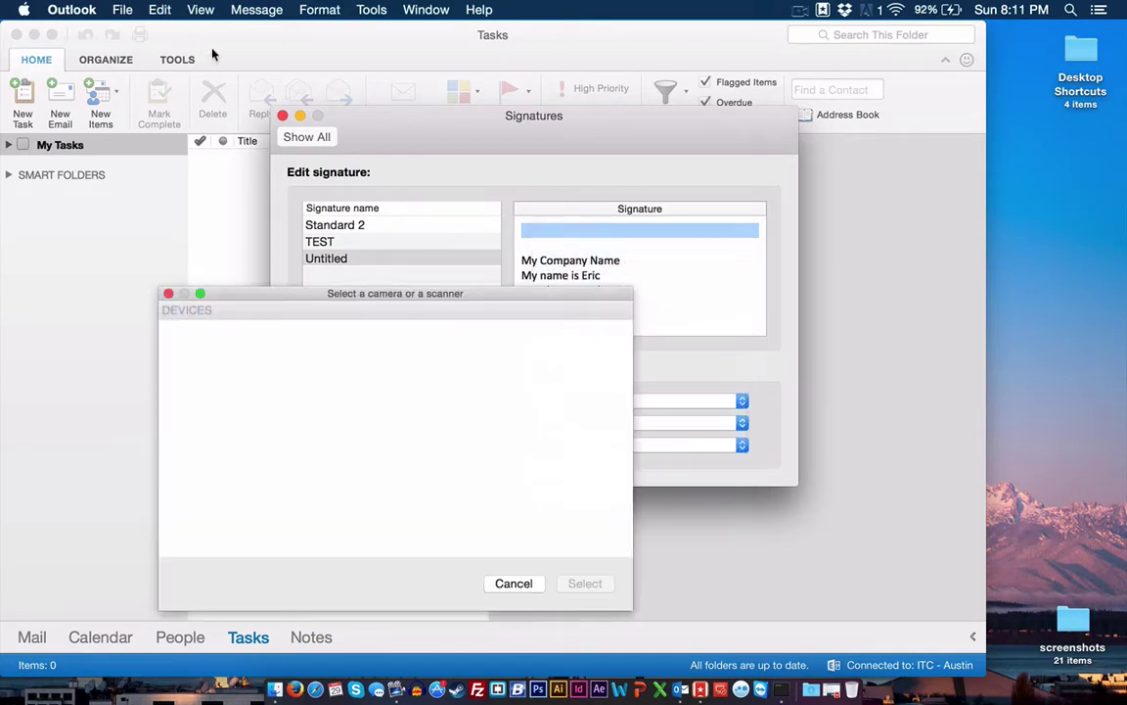
{"action": "left_click", "coordinate": [168, 293]}
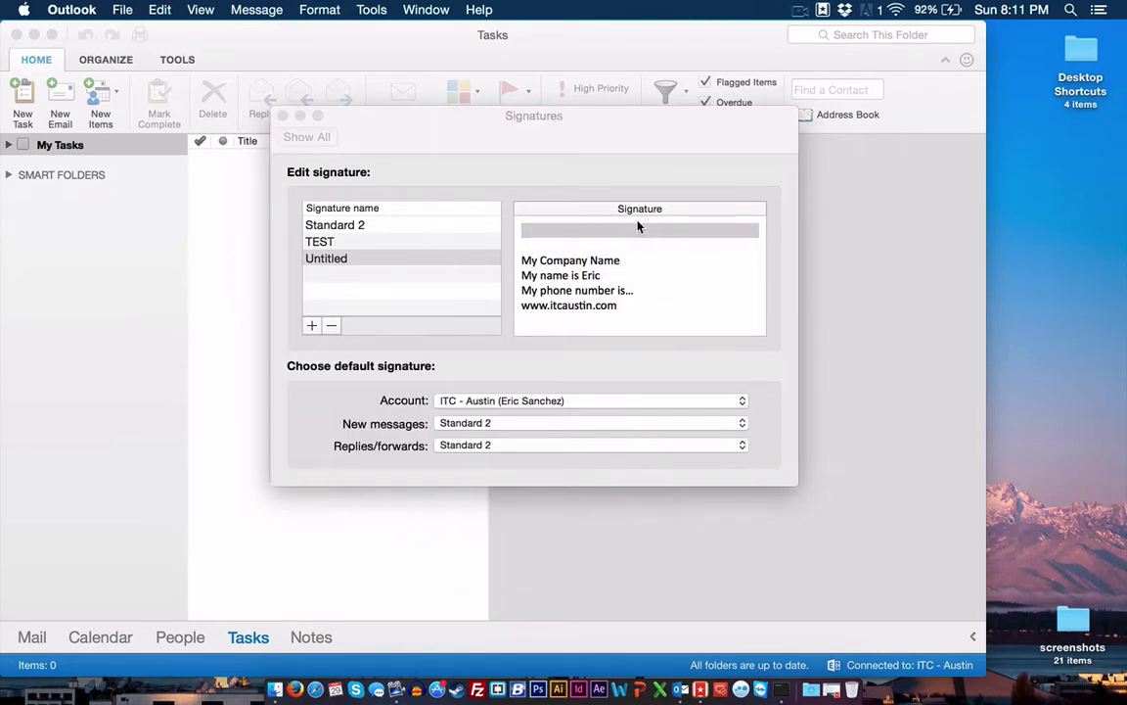
{"action": "left_click", "coordinate": [663, 304]}
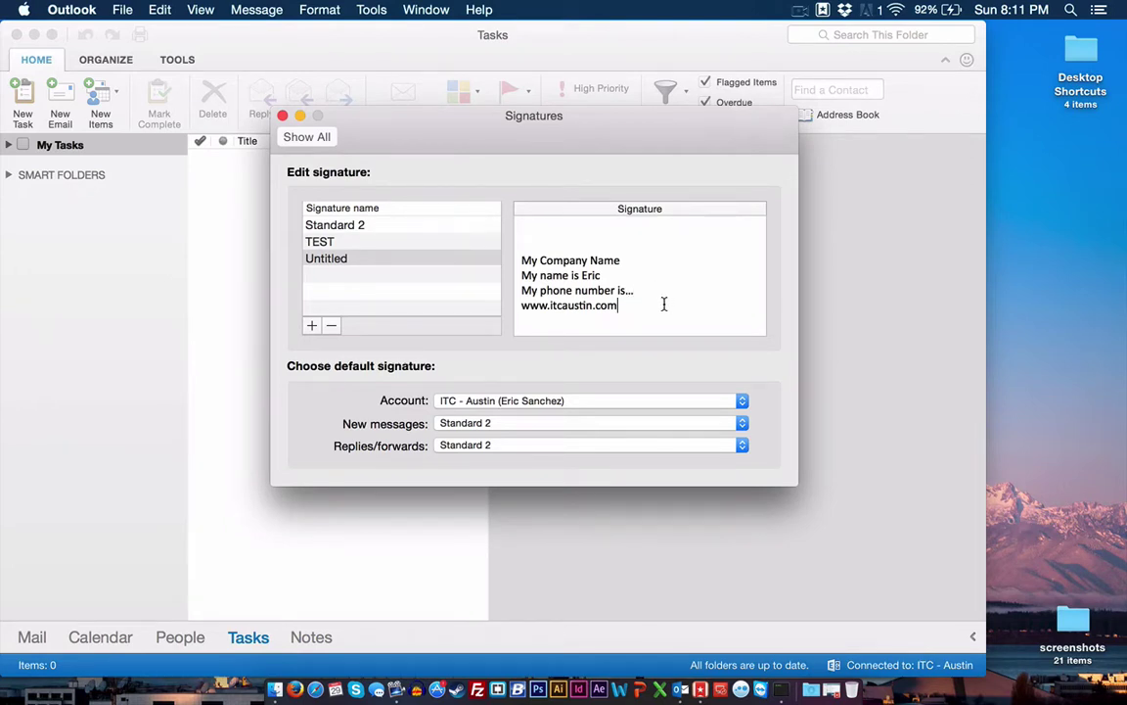
{"action": "key", "text": "super+a"}
{"action": "left_click", "coordinate": [629, 304]}
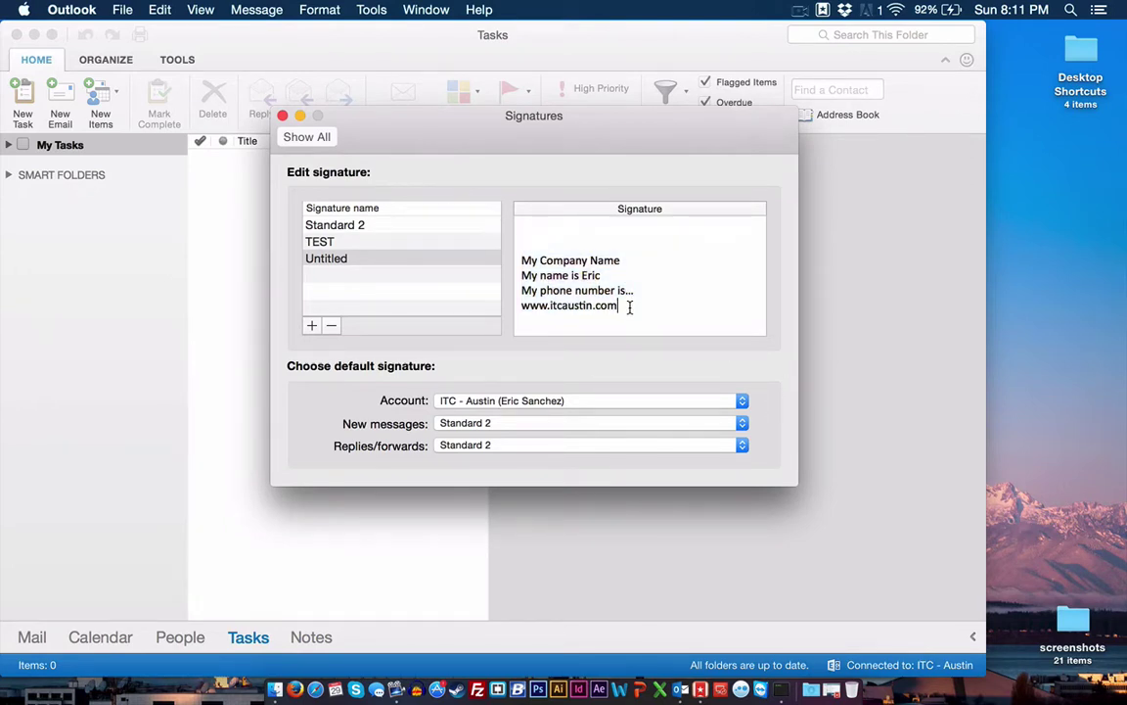
Move the Desktop Shortcuts folder on the desktop, then return to the signature's empty top line.
{"action": "left_click", "coordinate": [1047, 95]}
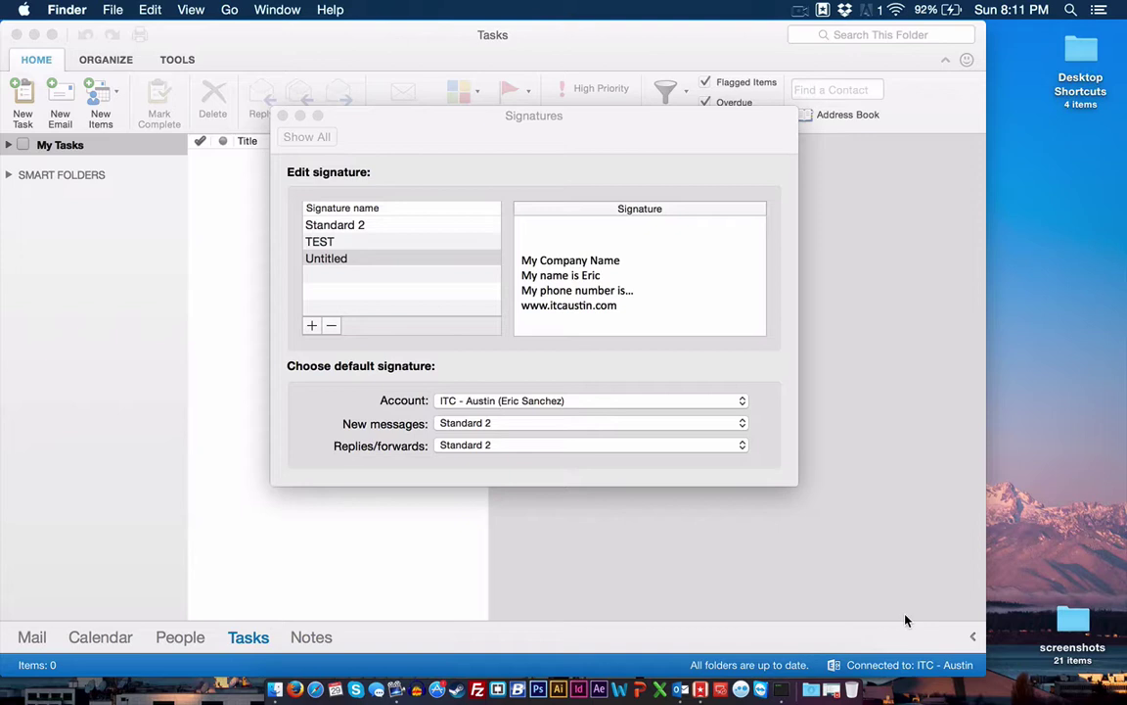
{"action": "mouse_move", "coordinate": [1059, 47]}
{"action": "left_mouse_down"}
{"action": "mouse_move", "coordinate": [964, 96]}
{"action": "mouse_move", "coordinate": [535, 244]}
{"action": "mouse_move", "coordinate": [985, 104]}
{"action": "mouse_move", "coordinate": [1003, 72]}
{"action": "mouse_move", "coordinate": [1000, 82]}
{"action": "mouse_move", "coordinate": [1017, 88]}
{"action": "left_mouse_up"}
{"action": "left_click", "coordinate": [1060, 236]}
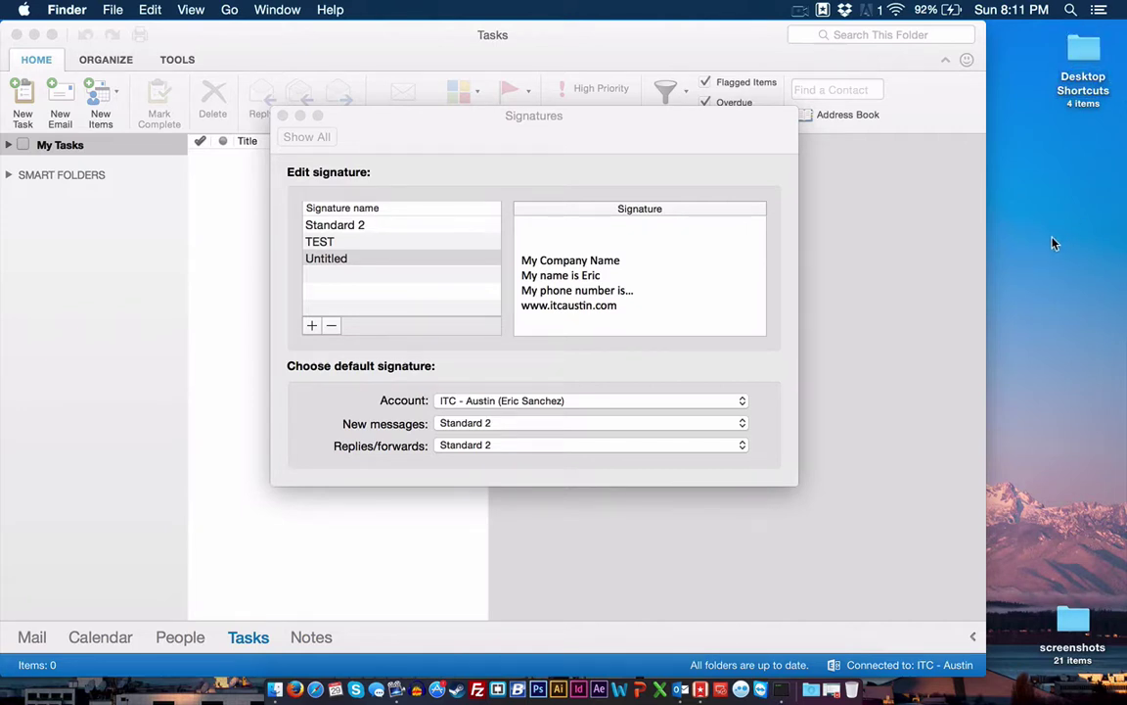
{"action": "mouse_move", "coordinate": [1083, 49]}
{"action": "left_mouse_down"}
{"action": "mouse_move", "coordinate": [977, 39]}
{"action": "mouse_move", "coordinate": [548, 234]}
{"action": "mouse_move", "coordinate": [1112, 82]}
{"action": "left_mouse_up"}
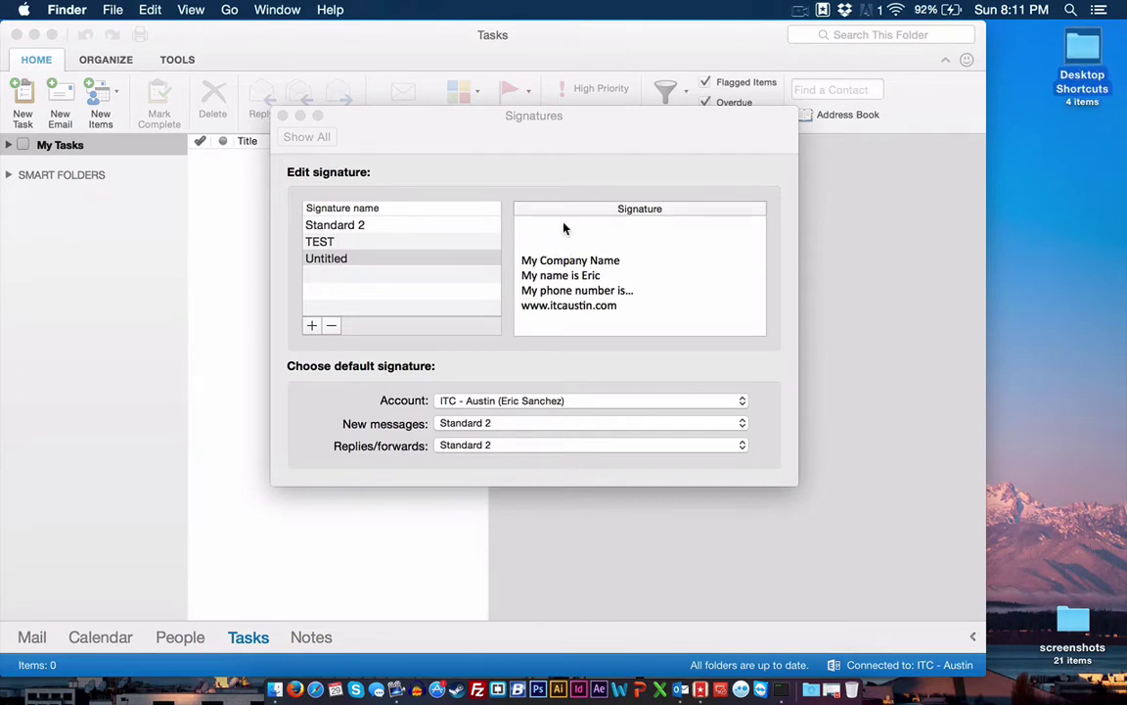
{"action": "left_click", "coordinate": [549, 244]}
{"action": "left_click", "coordinate": [531, 233]}
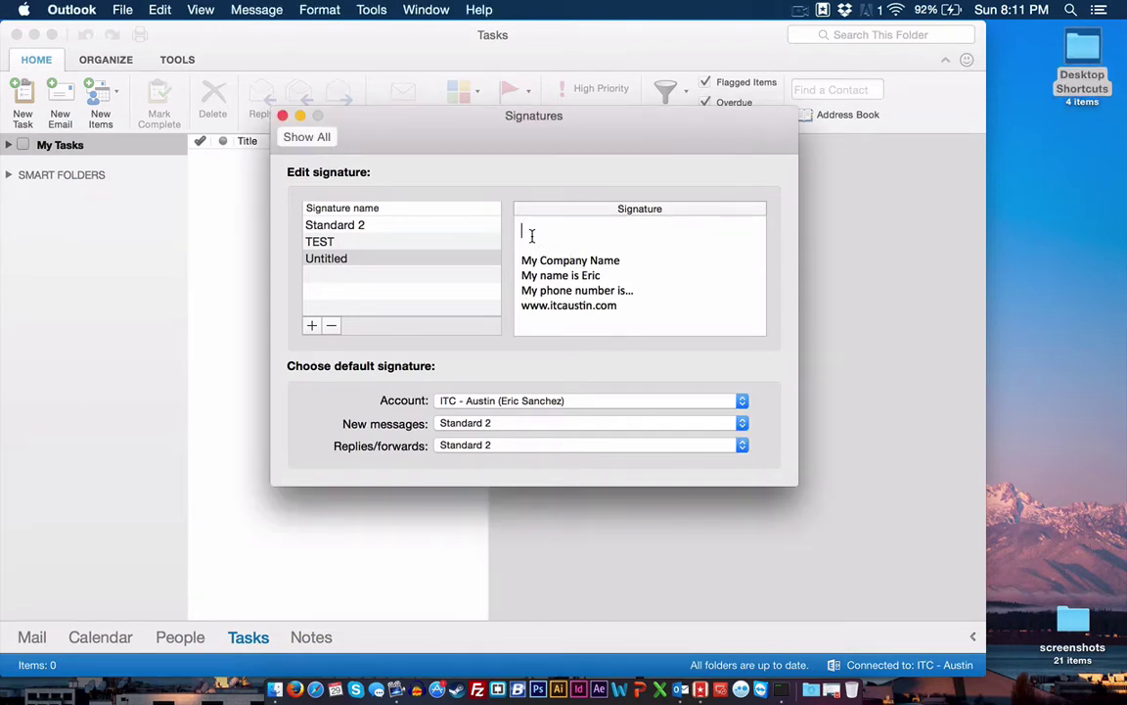
{"action": "right_click", "coordinate": [533, 241]}
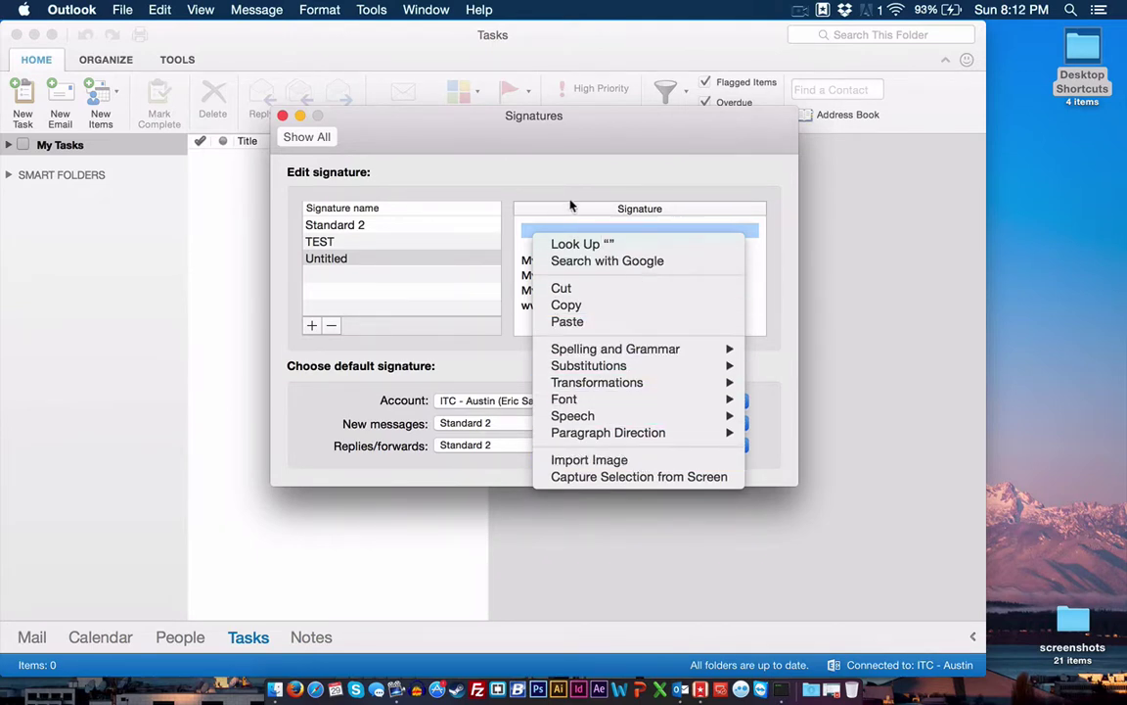
{"action": "left_click", "coordinate": [507, 277]}
{"action": "left_click", "coordinate": [531, 273]}
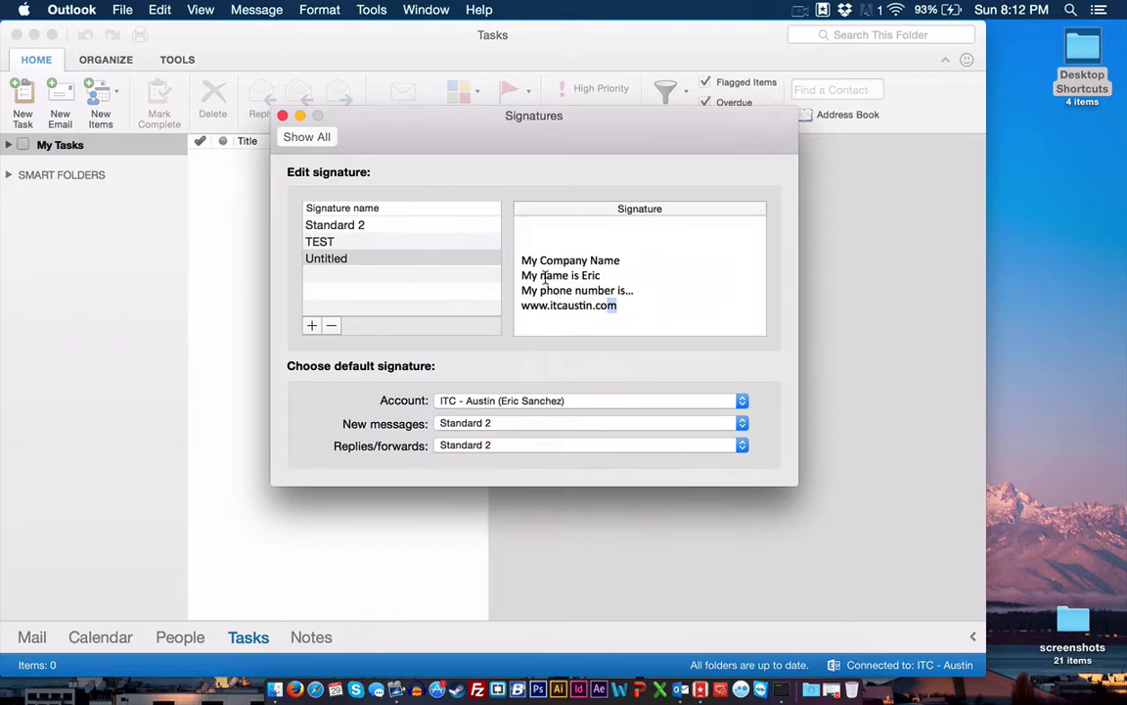
{"action": "key", "text": "super+a"}
{"action": "left_click", "coordinate": [560, 240]}
{"action": "left_click", "coordinate": [325, 257]}
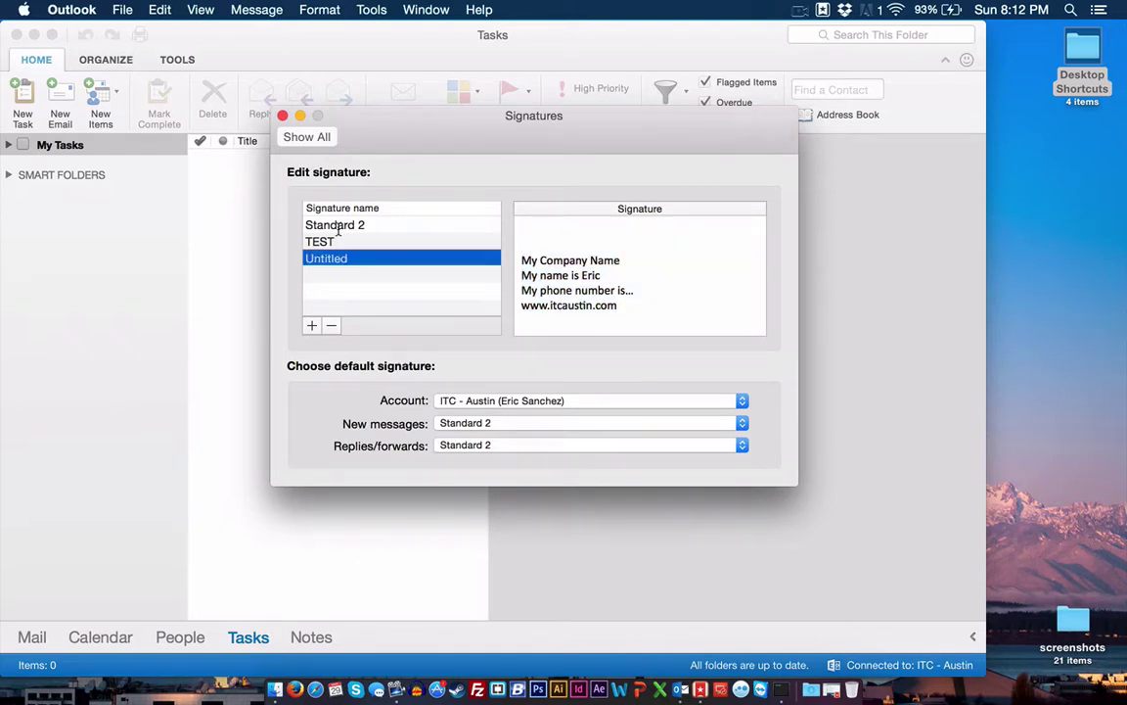
{"action": "left_click", "coordinate": [335, 224]}
{"action": "left_click", "coordinate": [690, 267]}
{"action": "scroll", "coordinate": [690, 269], "scroll_direction": "down", "scroll_amount": 6}
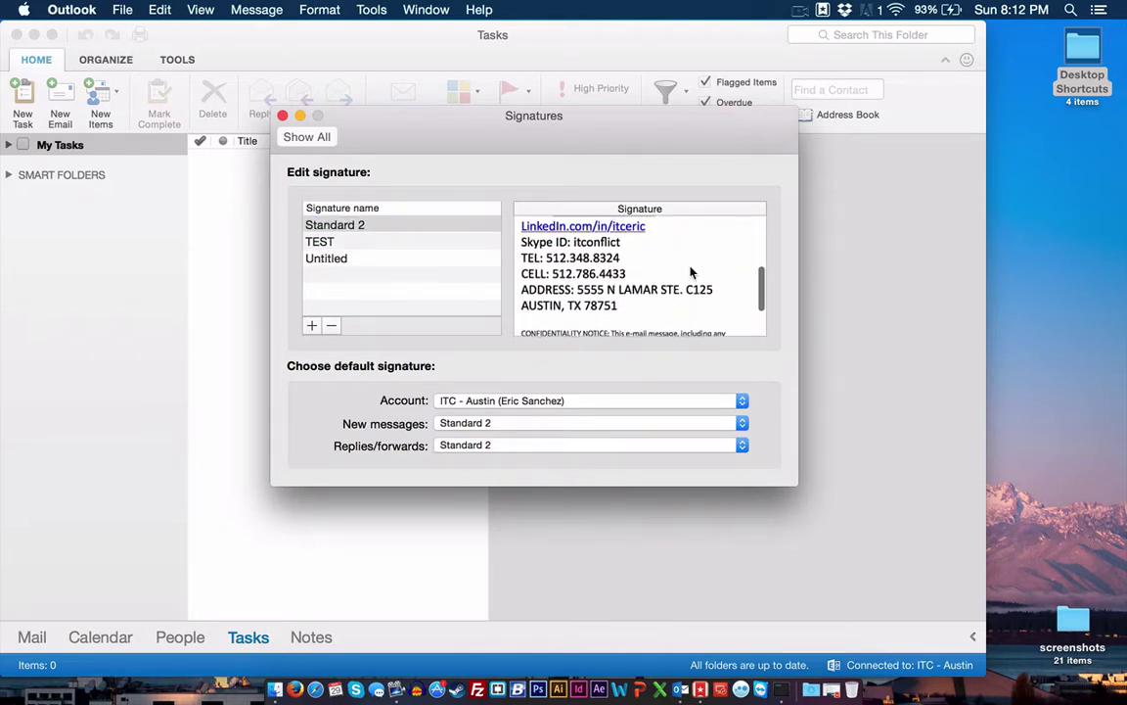
{"action": "scroll", "coordinate": [691, 273], "scroll_direction": "up", "scroll_amount": 6}
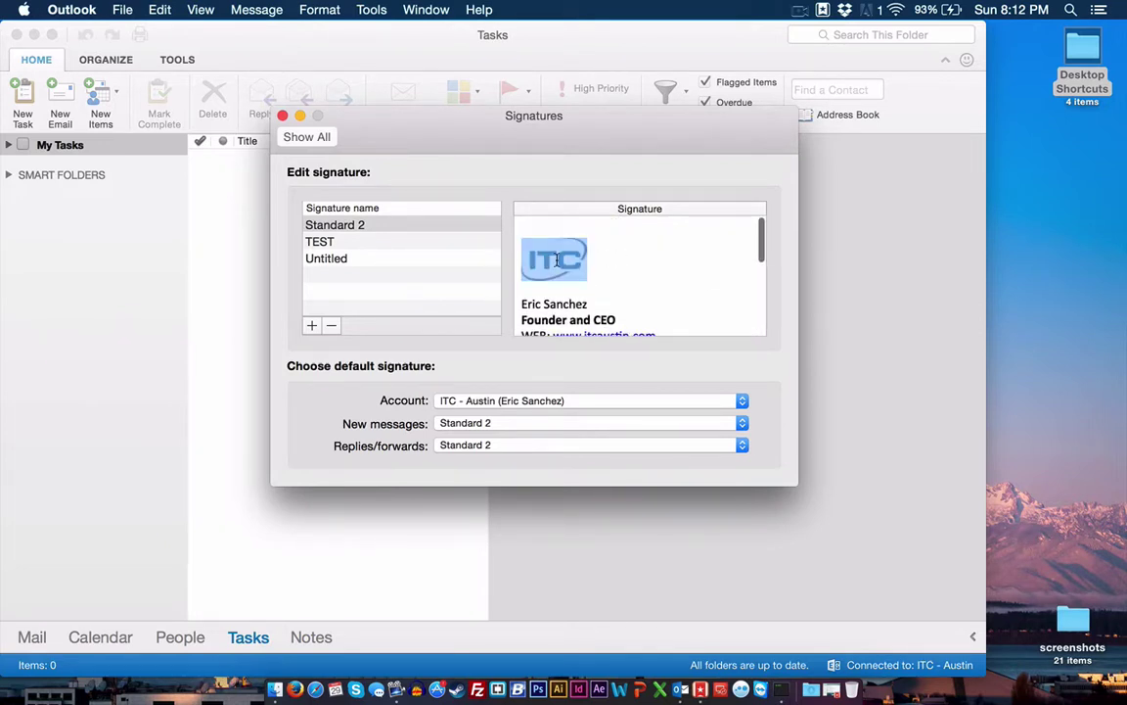
{"action": "left_click", "coordinate": [336, 262]}
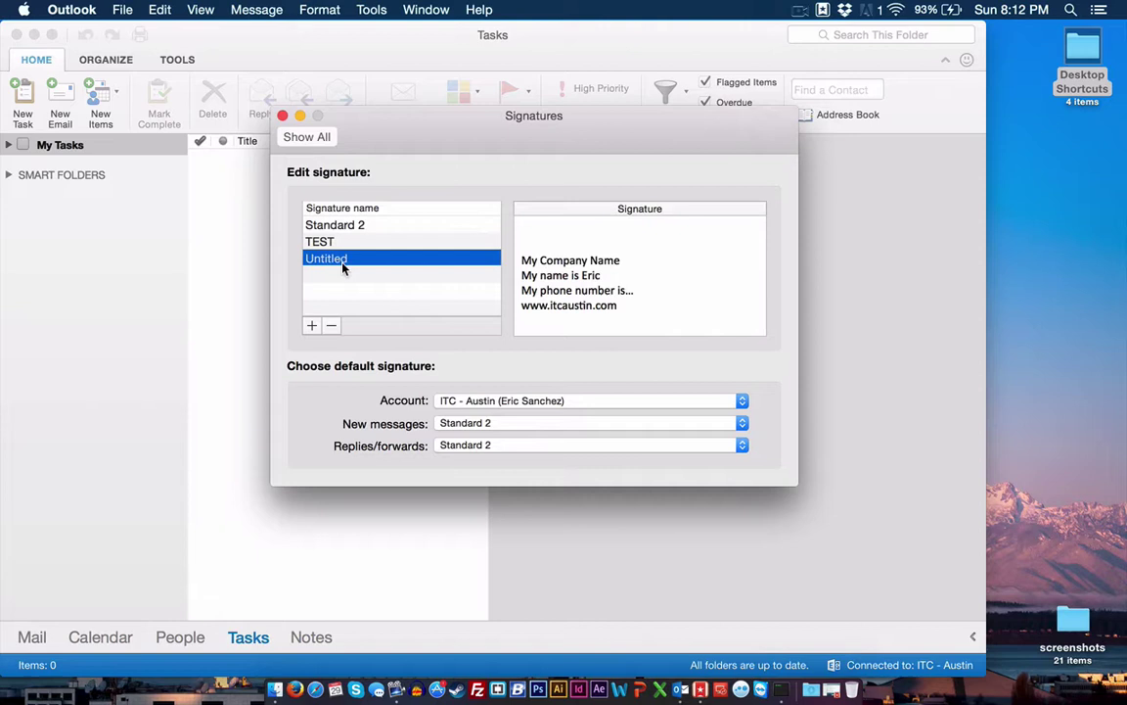
{"action": "left_click", "coordinate": [625, 261]}
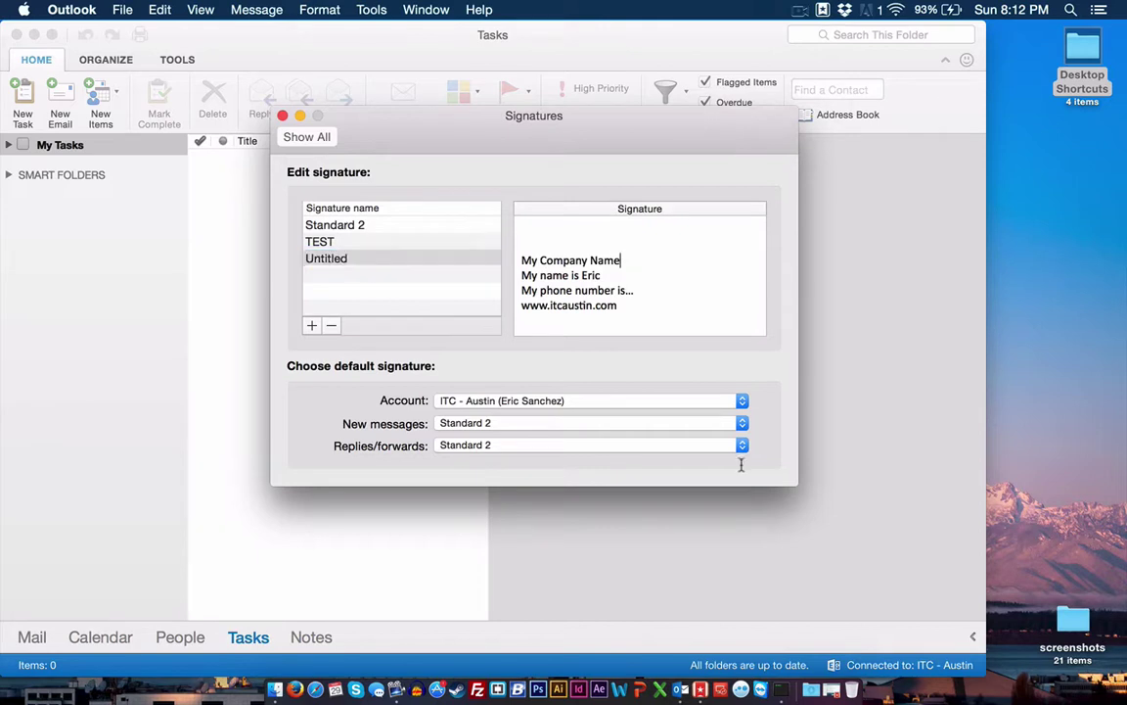
{"action": "left_click", "coordinate": [619, 690]}
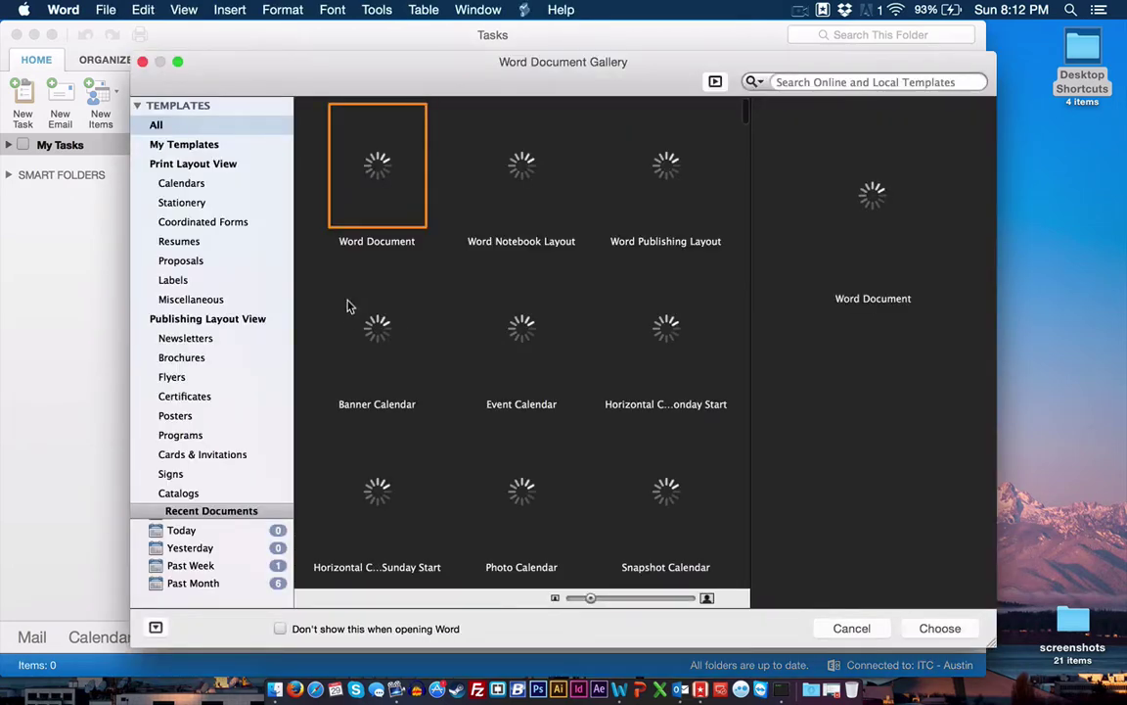
{"action": "double_click", "coordinate": [415, 167]}
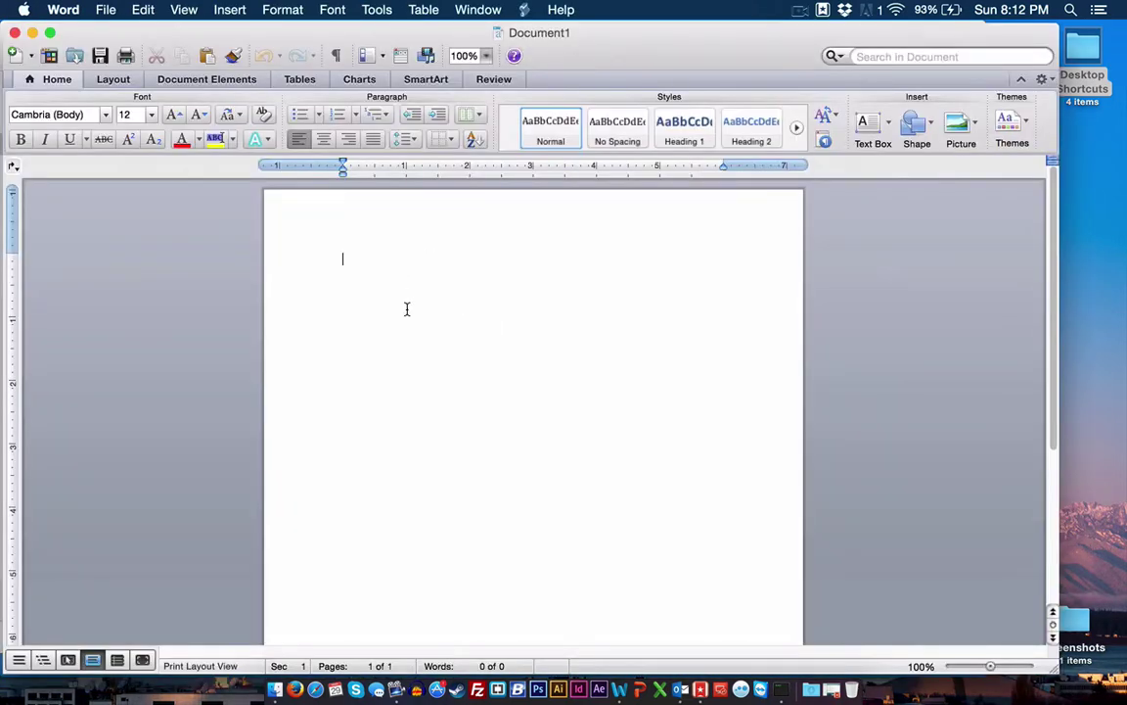
{"action": "key", "text": "Return"}
{"action": "type", "text": "Eric S"}
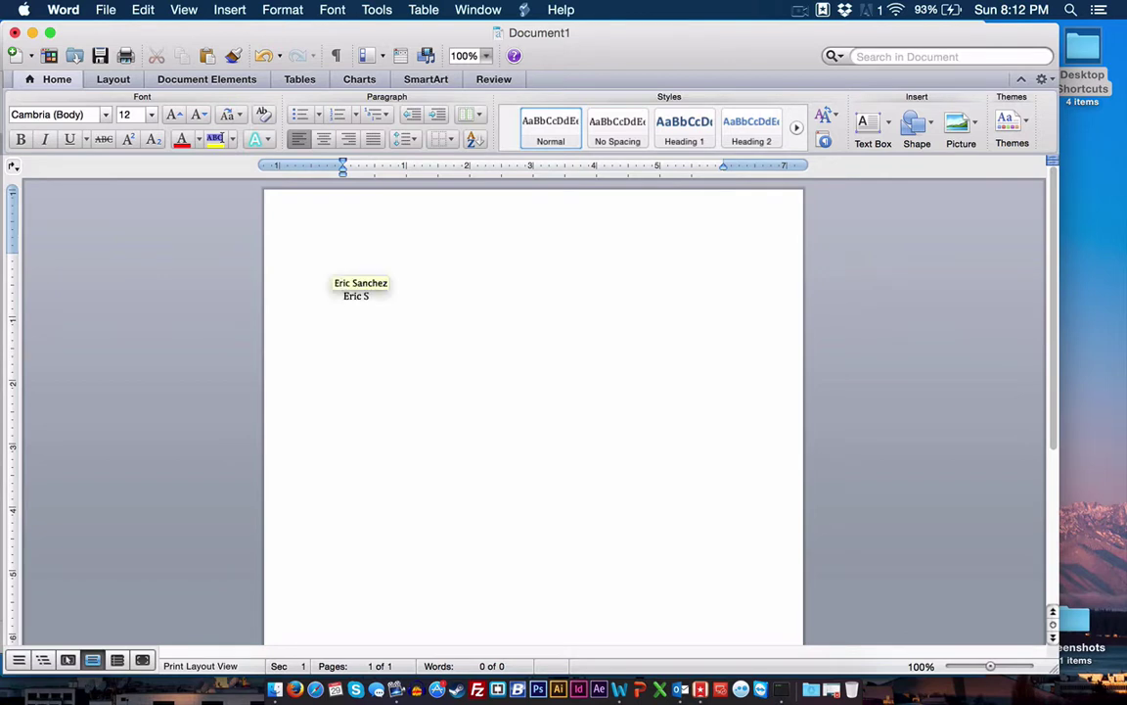
{"action": "type", "text": "anchIT C"}
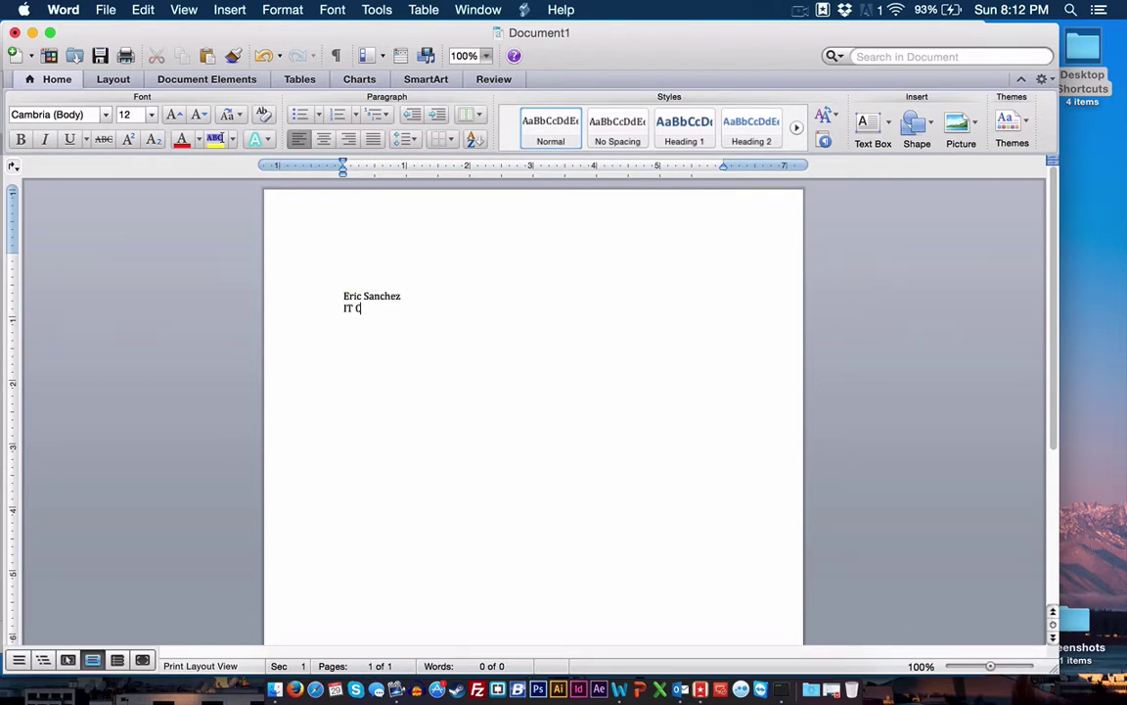
{"action": "type", "text": "Austin"}
{"action": "type", "text": "www.itcaustin.com"}
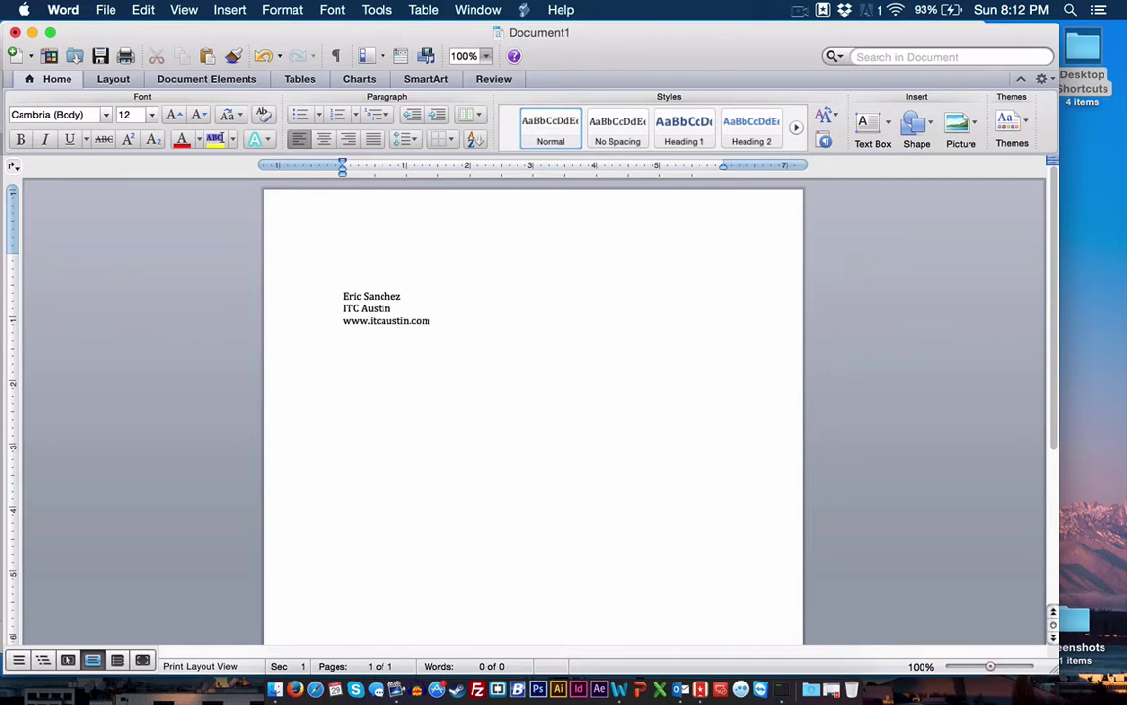
{"action": "key", "text": "Return"}
Make the ITC Austin line bold and red.
{"action": "left_click", "coordinate": [299, 308]}
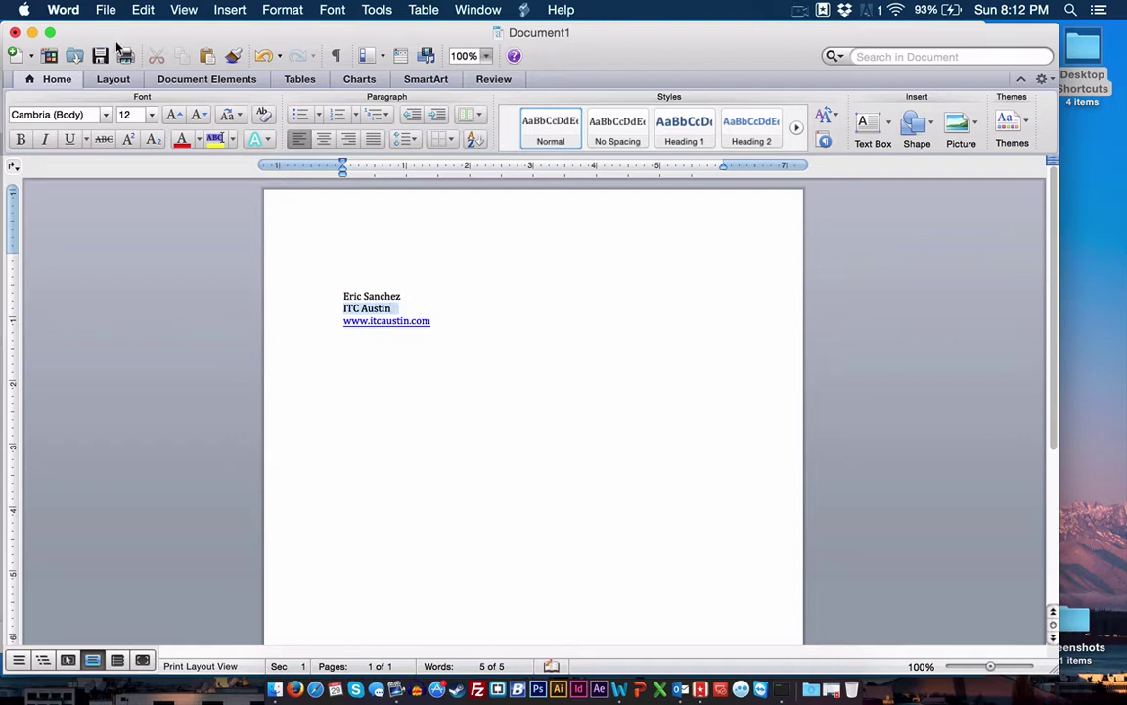
{"action": "left_click", "coordinate": [20, 138]}
{"action": "left_click", "coordinate": [416, 308]}
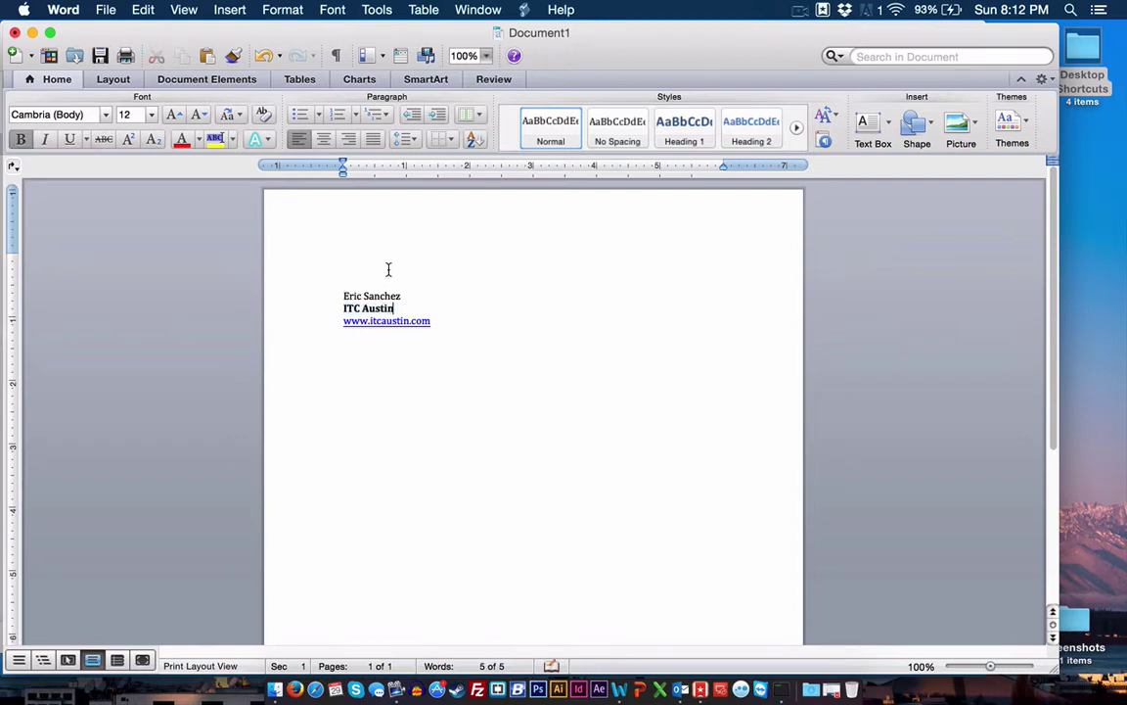
{"action": "left_click", "coordinate": [388, 270]}
{"action": "left_click_drag", "start_coordinate": [318, 258], "coordinate": [308, 429]}
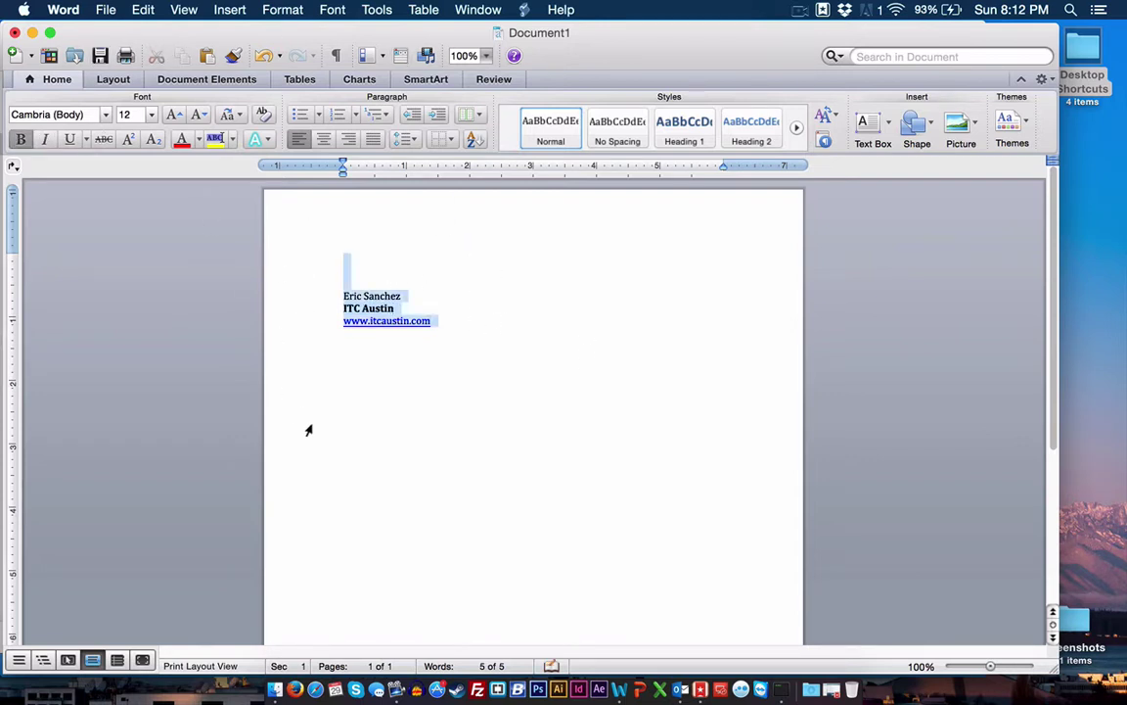
{"action": "left_click", "coordinate": [309, 429]}
{"action": "left_click_drag", "start_coordinate": [396, 308], "coordinate": [343, 310]}
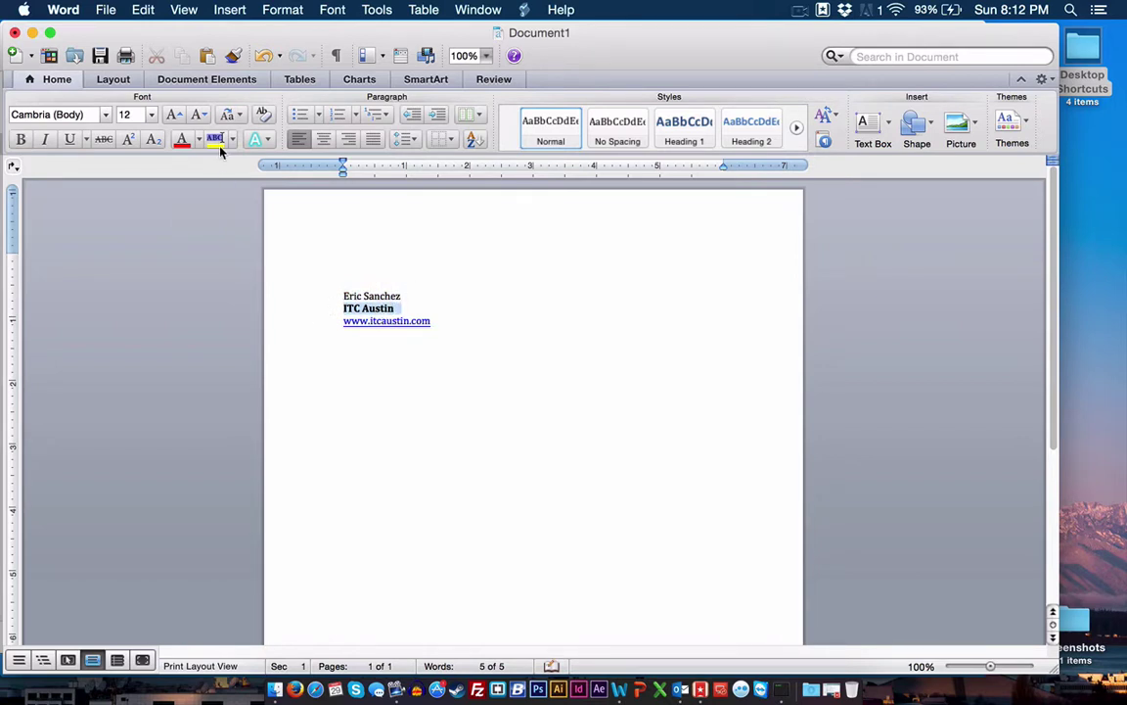
{"action": "left_click", "coordinate": [181, 142]}
Copy all three signature lines and put Word away.
{"action": "left_click_drag", "start_coordinate": [453, 327], "coordinate": [267, 297]}
{"action": "left_click", "coordinate": [468, 326]}
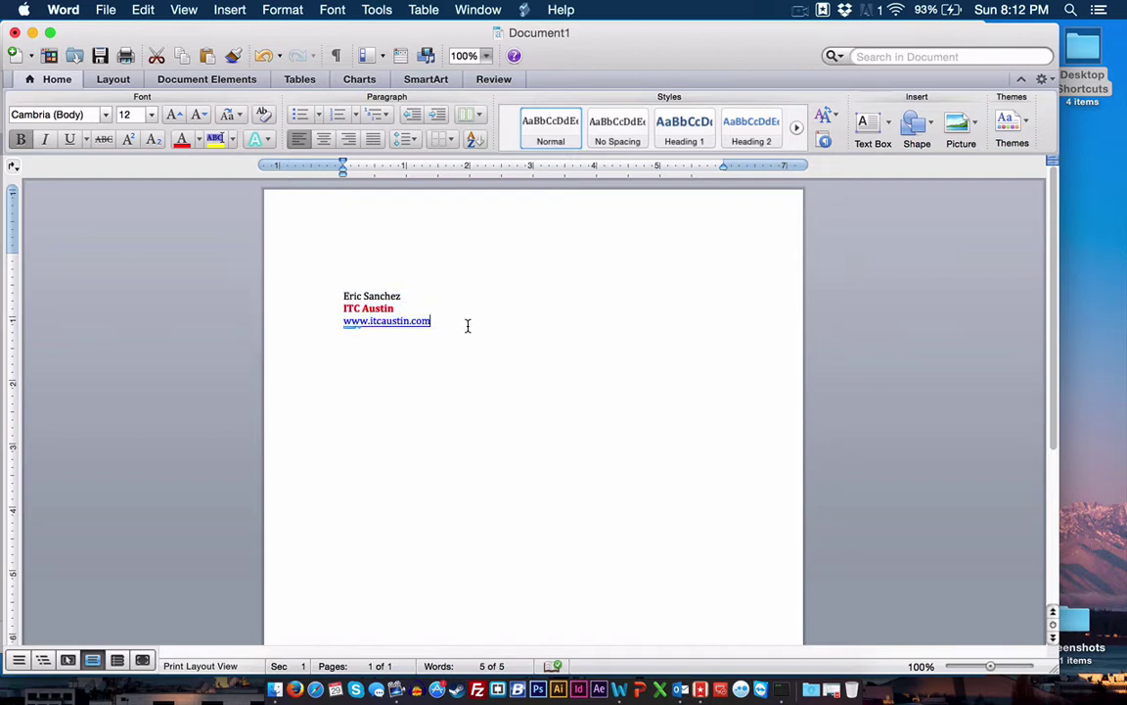
{"action": "left_click_drag", "start_coordinate": [468, 326], "coordinate": [296, 291]}
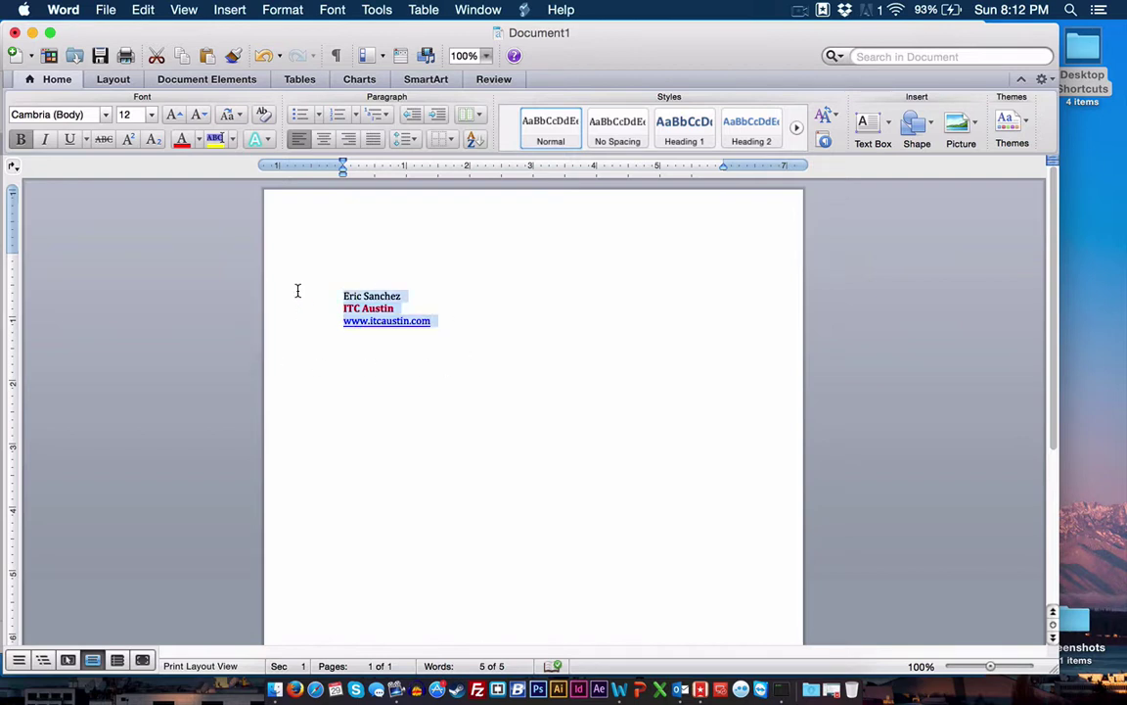
{"action": "right_click", "coordinate": [355, 307]}
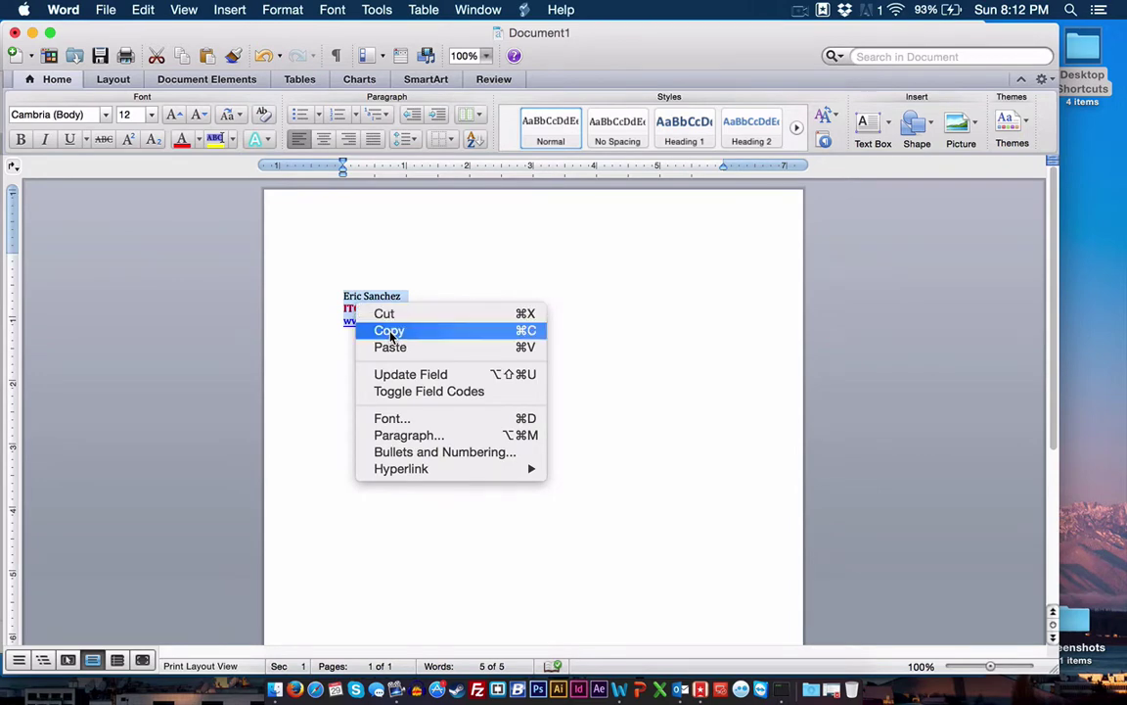
{"action": "left_click", "coordinate": [388, 331]}
{"action": "left_click", "coordinate": [33, 33]}
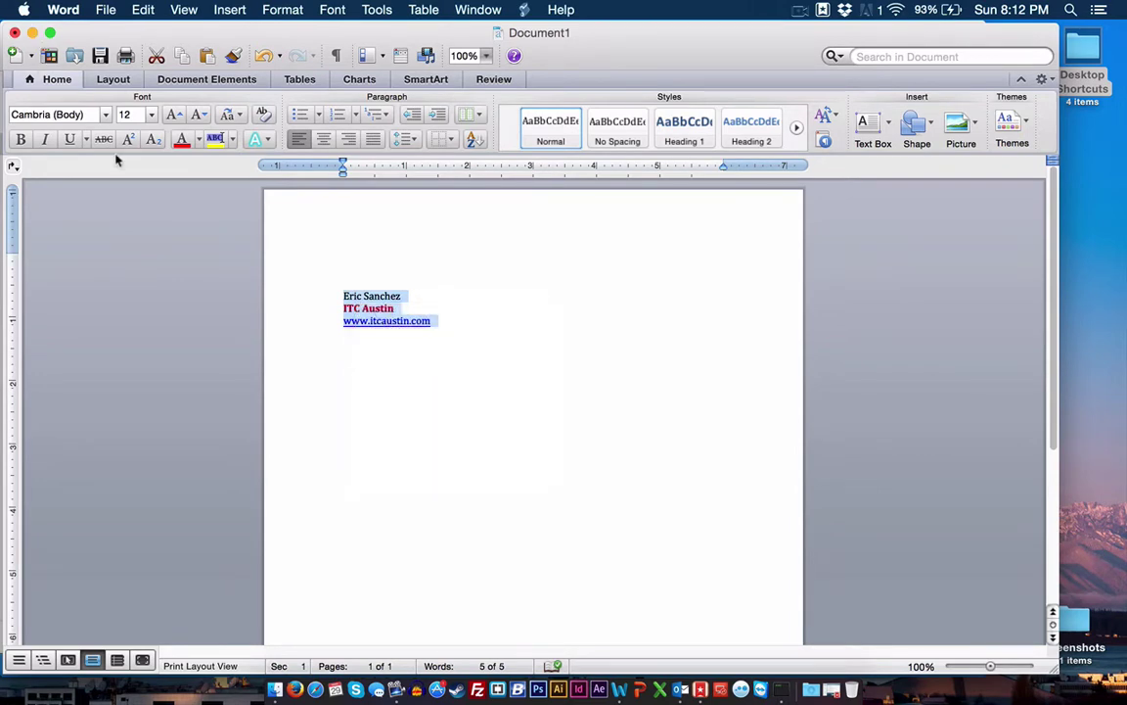
Replace the Untitled signature's placeholder lines with the pasted Word signature.
{"action": "left_click", "coordinate": [616, 262]}
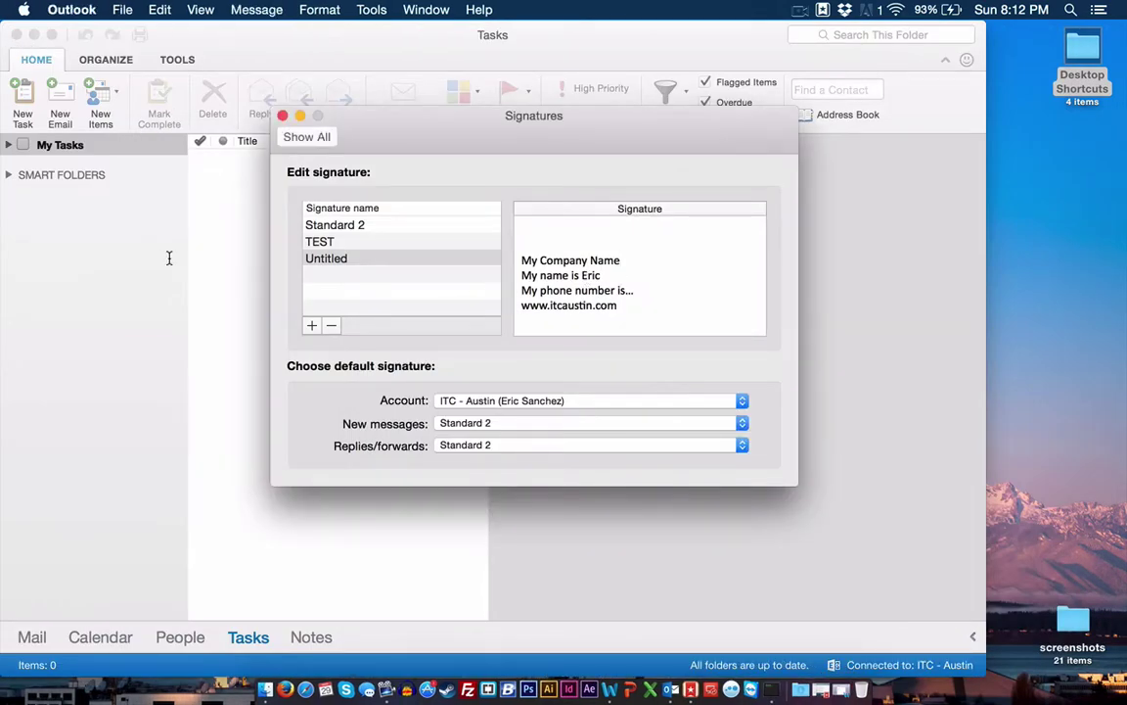
{"action": "mouse_move", "coordinate": [639, 304]}
{"action": "left_mouse_down"}
{"action": "mouse_move", "coordinate": [498, 283]}
{"action": "mouse_move", "coordinate": [489, 263]}
{"action": "left_mouse_up"}
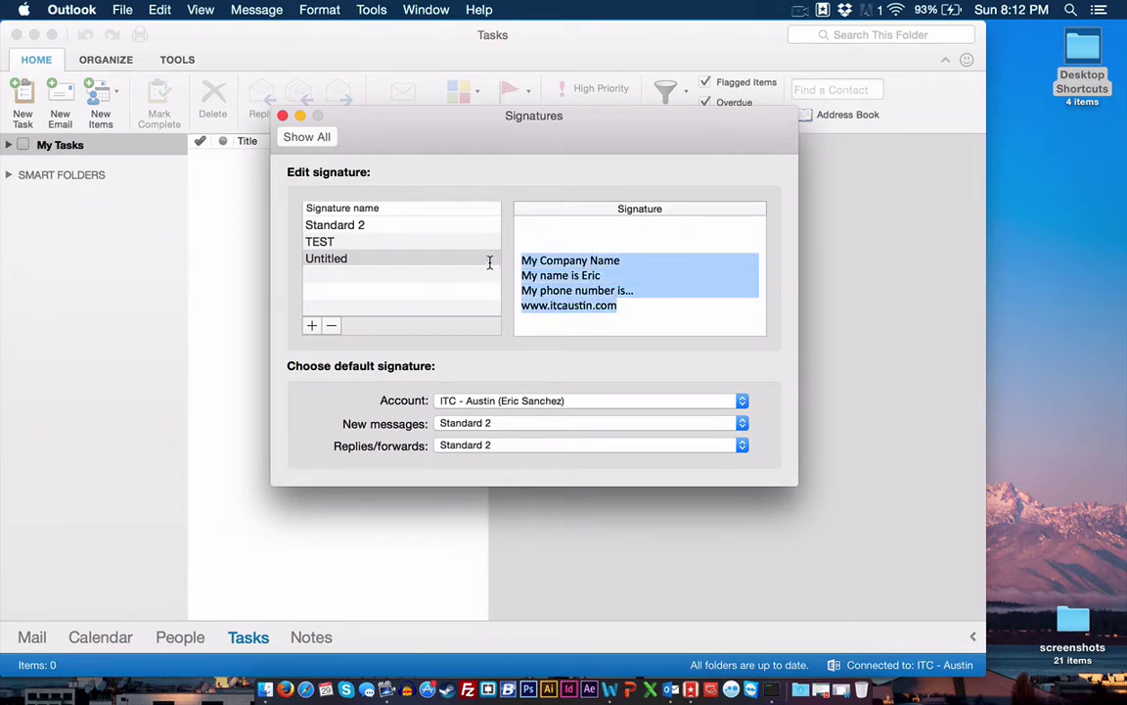
{"action": "key", "text": "BackSpace"}
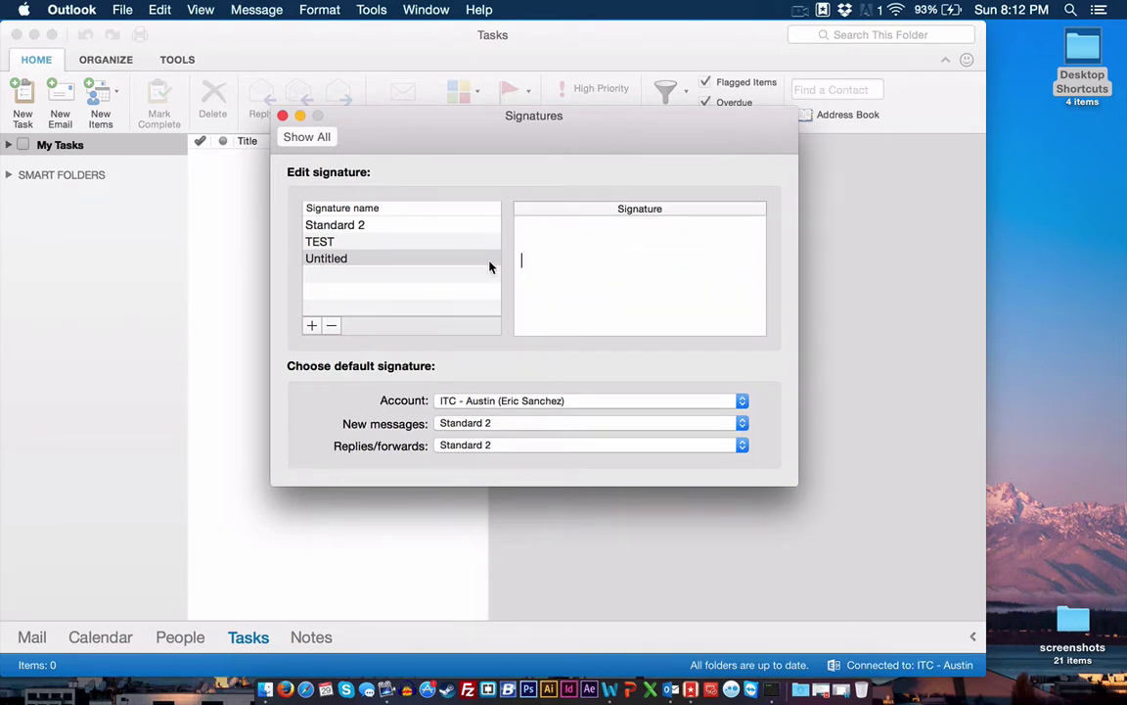
{"action": "key", "text": "super+v"}
{"action": "left_click_drag", "start_coordinate": [659, 299], "coordinate": [406, 252]}
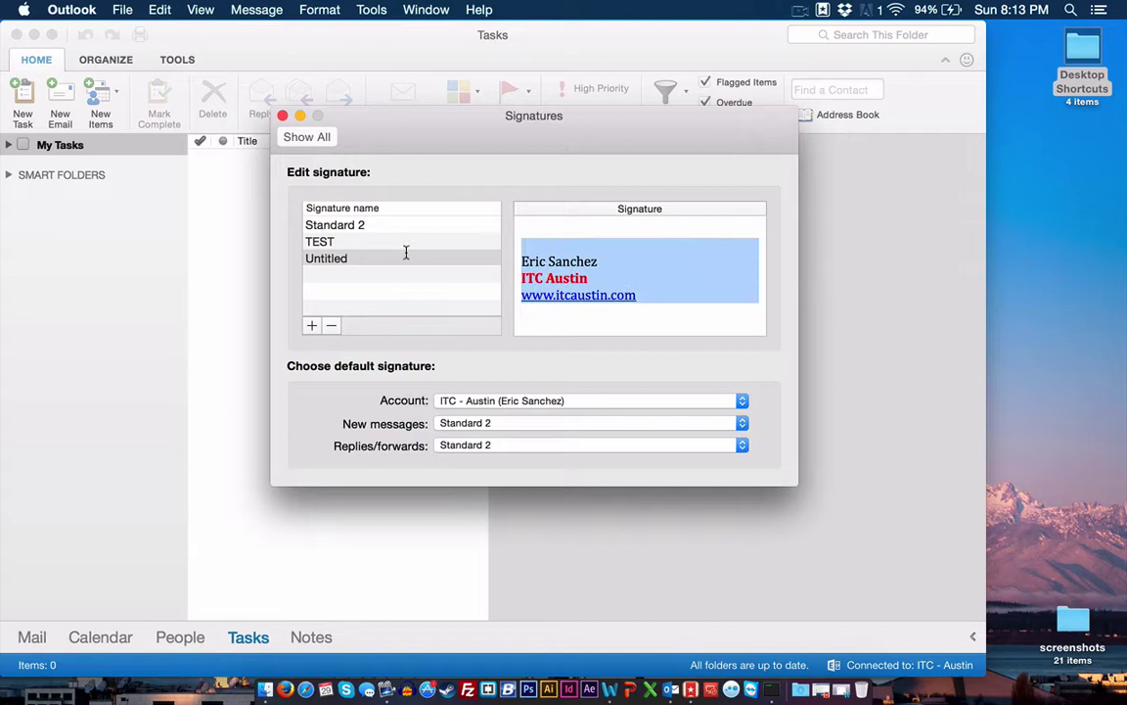
{"action": "left_click", "coordinate": [700, 245]}
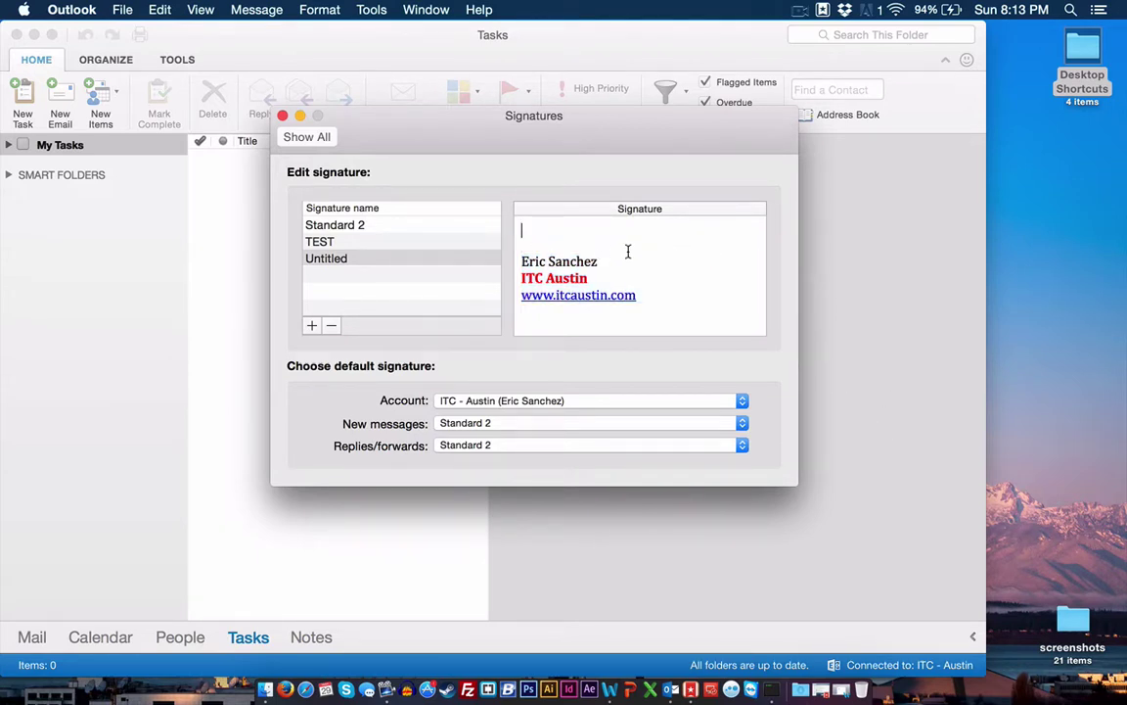
Rename the Untitled signature to 'Name It Testing'.
{"action": "left_click", "coordinate": [392, 259]}
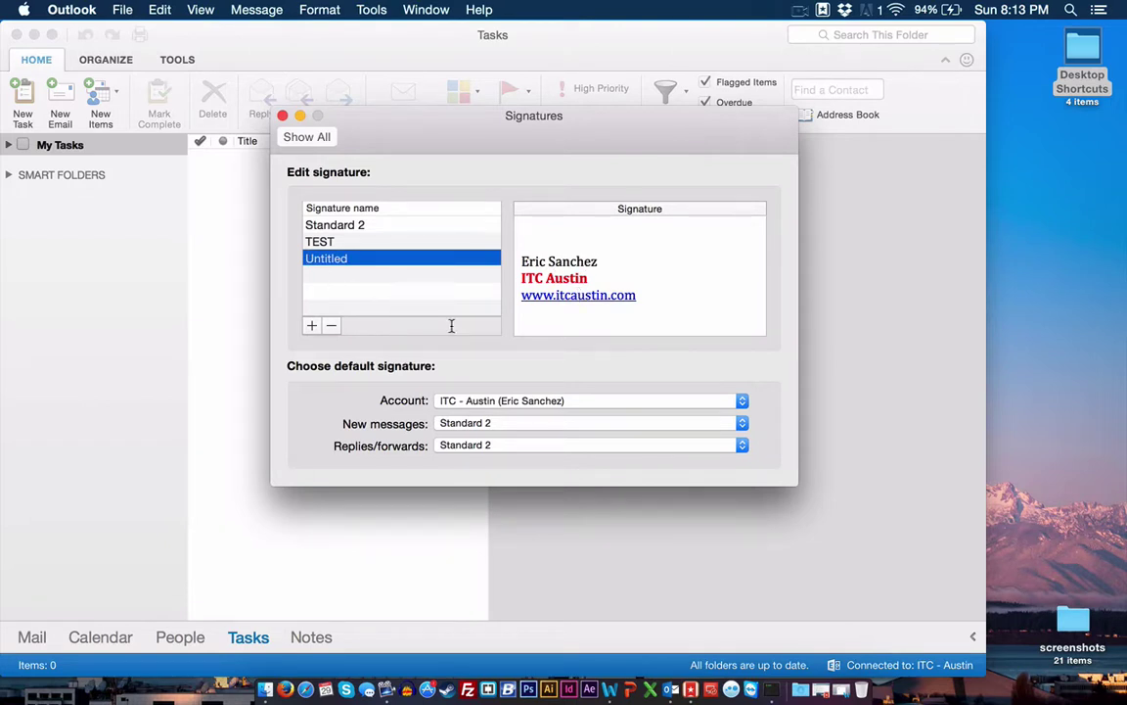
{"action": "double_click", "coordinate": [343, 262]}
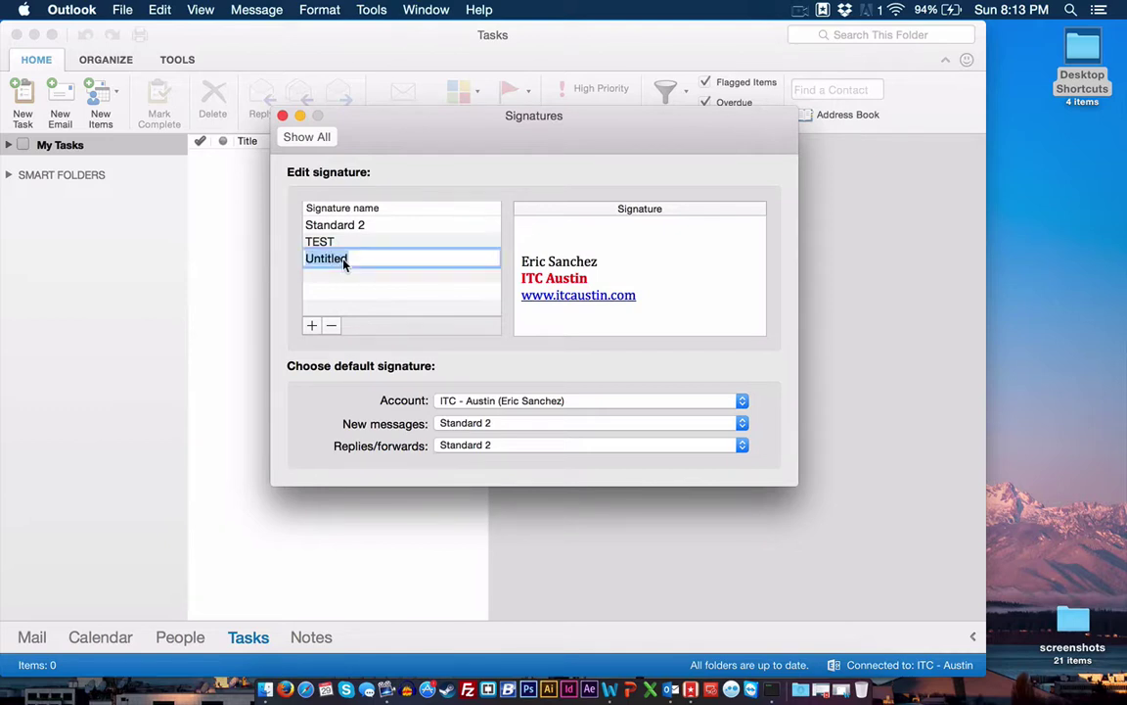
{"action": "type", "text": "Name It No"}
{"action": "key", "text": "BackSpace"}
{"action": "key", "text": "BackSpace"}
{"action": "type", "text": "TE"}
{"action": "key", "text": "BackSpace"}
{"action": "type", "text": "estoing"}
{"action": "key", "text": "BackSpace"}
{"action": "key", "text": "BackSpace"}
{"action": "key", "text": "BackSpace"}
{"action": "key", "text": "BackSpace"}
{"action": "type", "text": "ing"}
{"action": "left_click", "coordinate": [335, 257]}
{"action": "key", "text": "Up"}
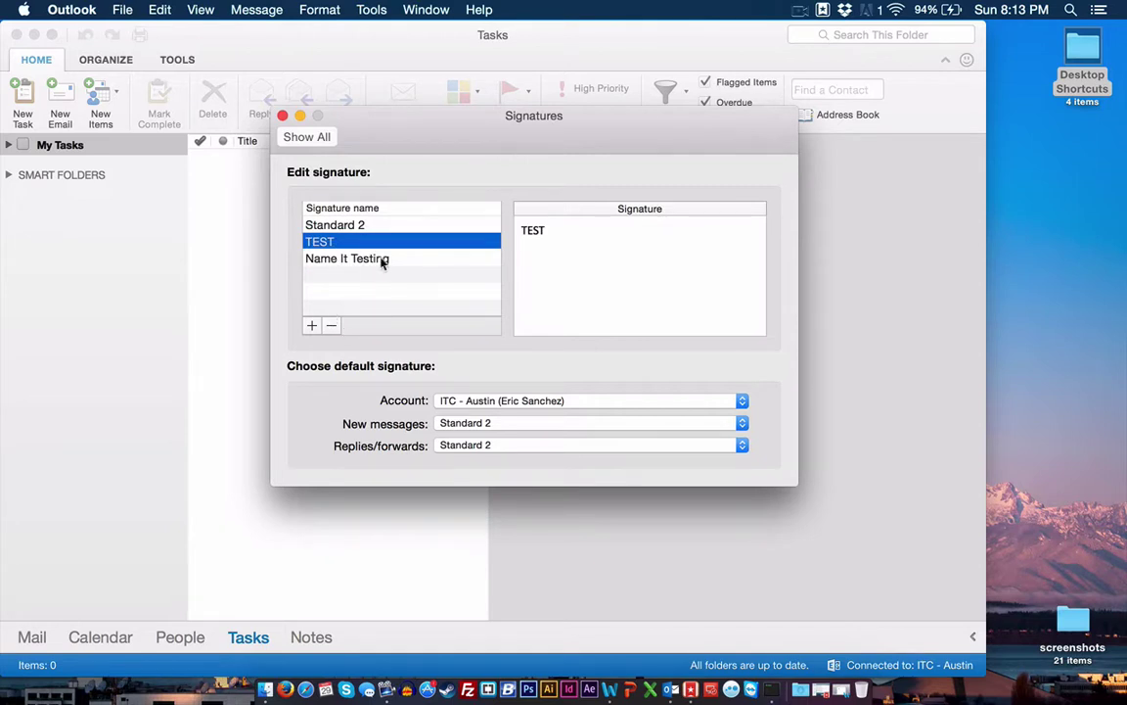
Delete the TEST signature and select Name It Testing.
{"action": "left_click", "coordinate": [336, 259]}
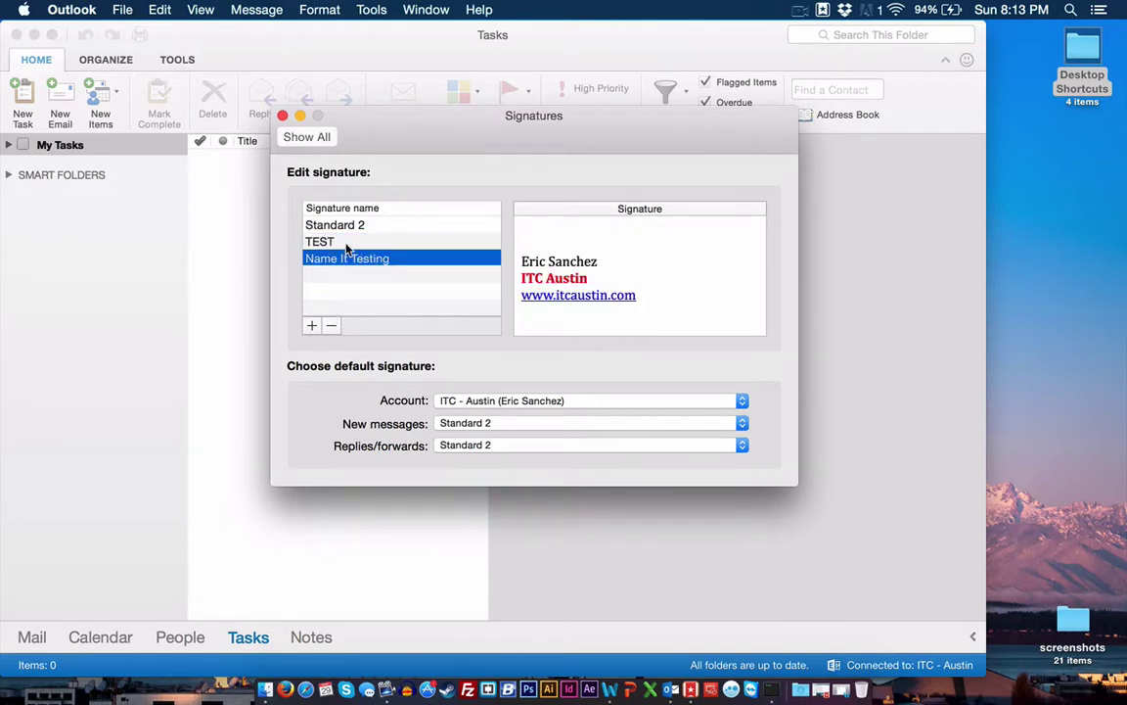
{"action": "left_click", "coordinate": [345, 245]}
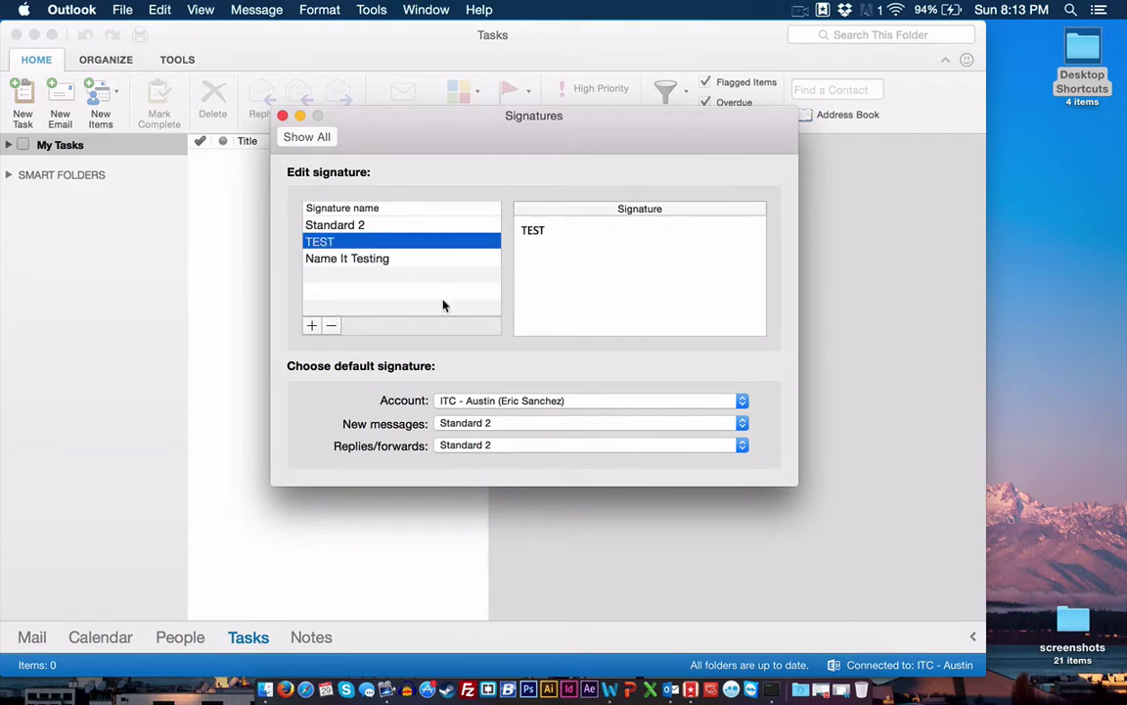
{"action": "left_click", "coordinate": [331, 325]}
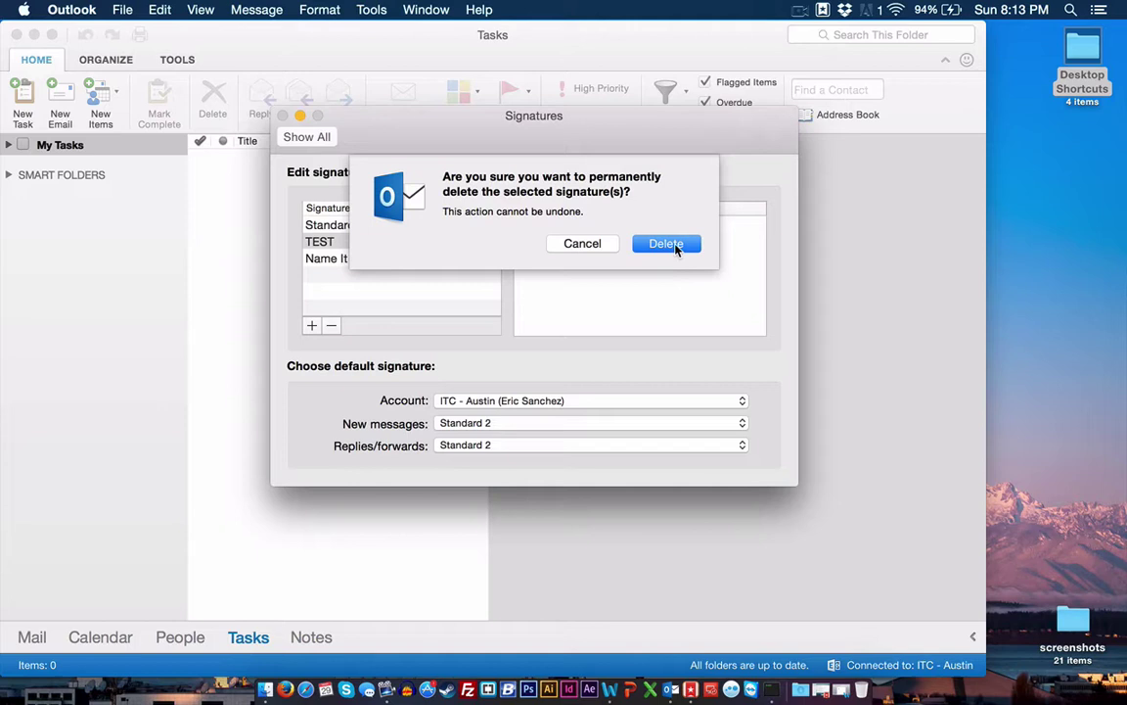
{"action": "left_click", "coordinate": [674, 247]}
{"action": "left_click", "coordinate": [350, 251]}
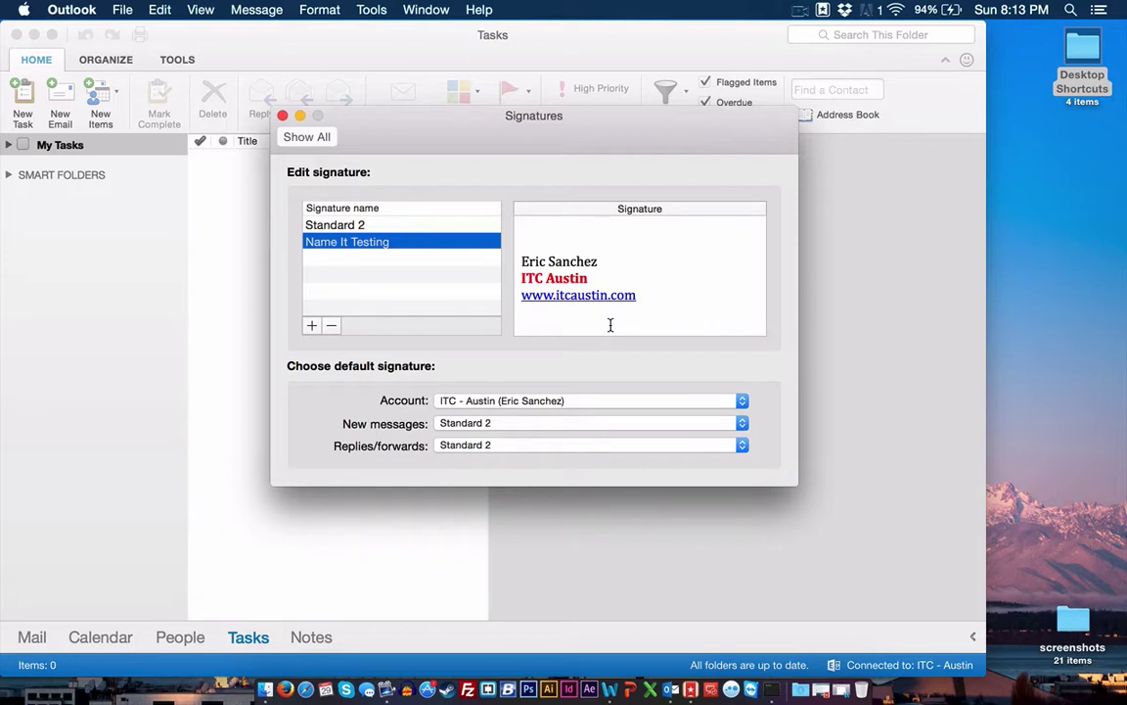
Set Name It Testing as the default for new messages and replies/forwards.
{"action": "left_click", "coordinate": [652, 404]}
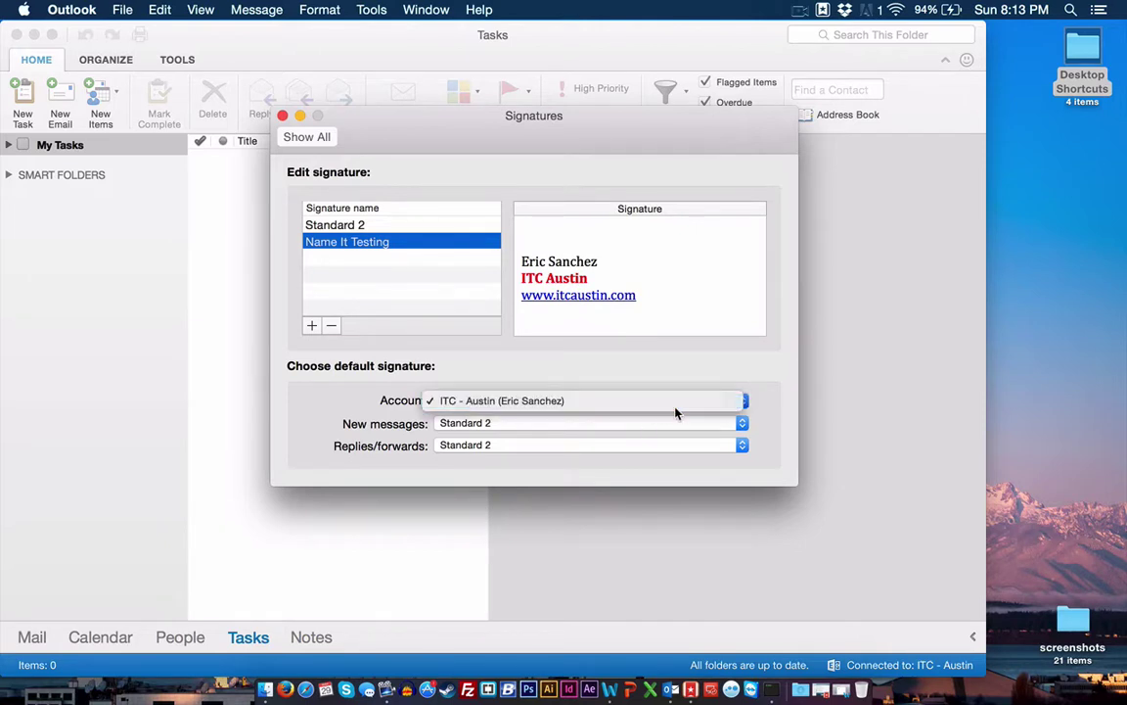
{"action": "left_click", "coordinate": [688, 407]}
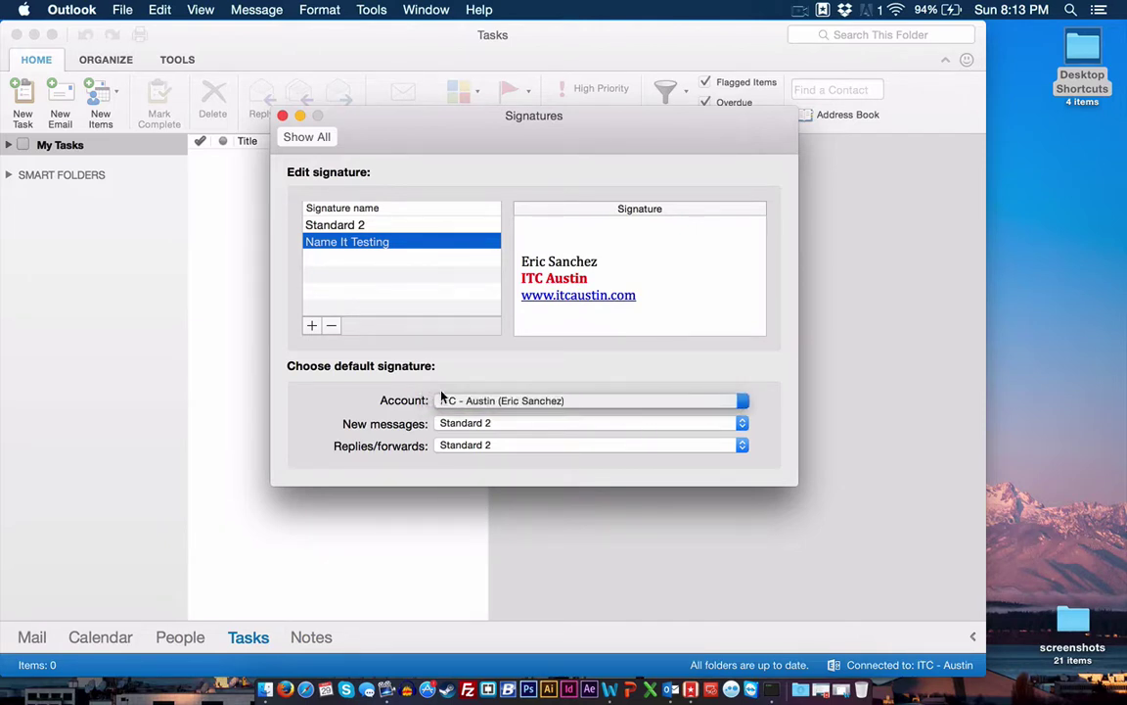
{"action": "left_click", "coordinate": [481, 427]}
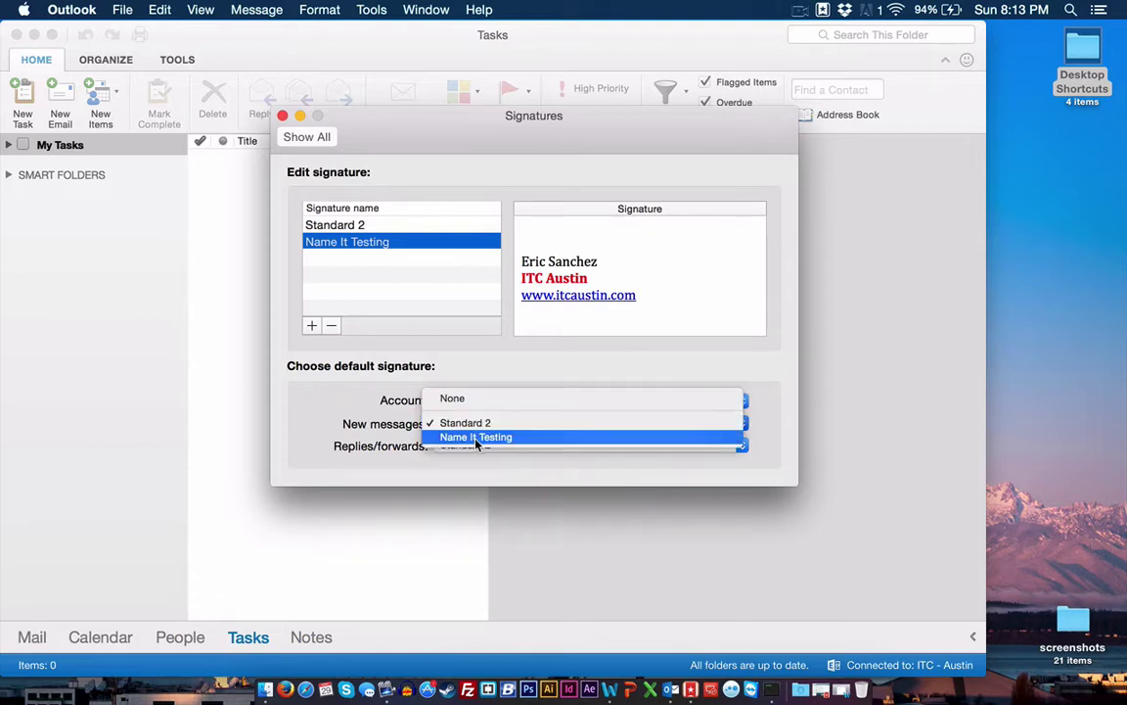
{"action": "left_click", "coordinate": [472, 437]}
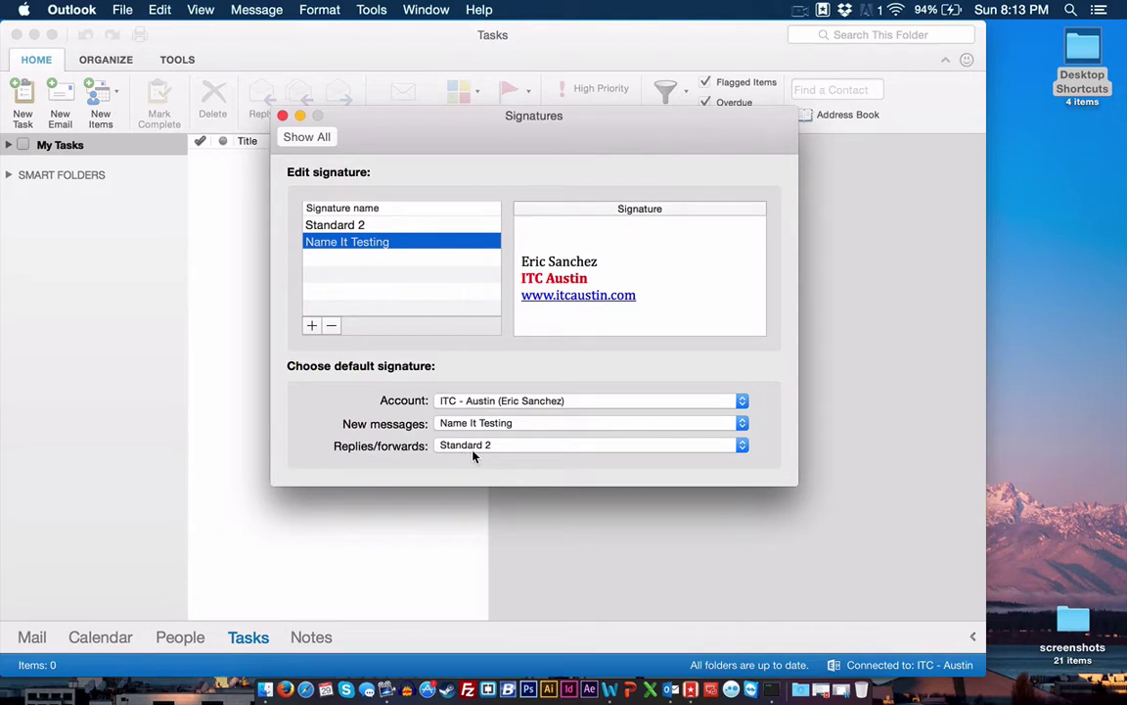
{"action": "left_click", "coordinate": [475, 446]}
{"action": "left_click", "coordinate": [476, 458]}
Reopen Signatures from Preferences and delete the Name It Testing signature.
{"action": "left_click", "coordinate": [282, 115]}
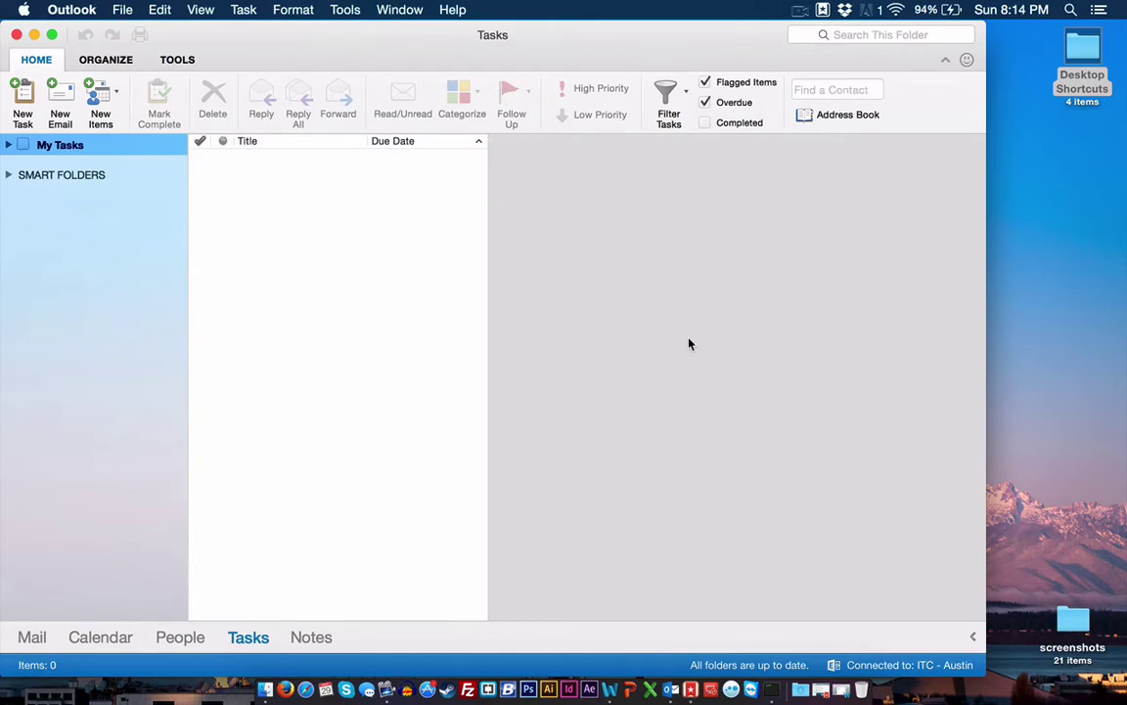
{"action": "left_click", "coordinate": [61, 8]}
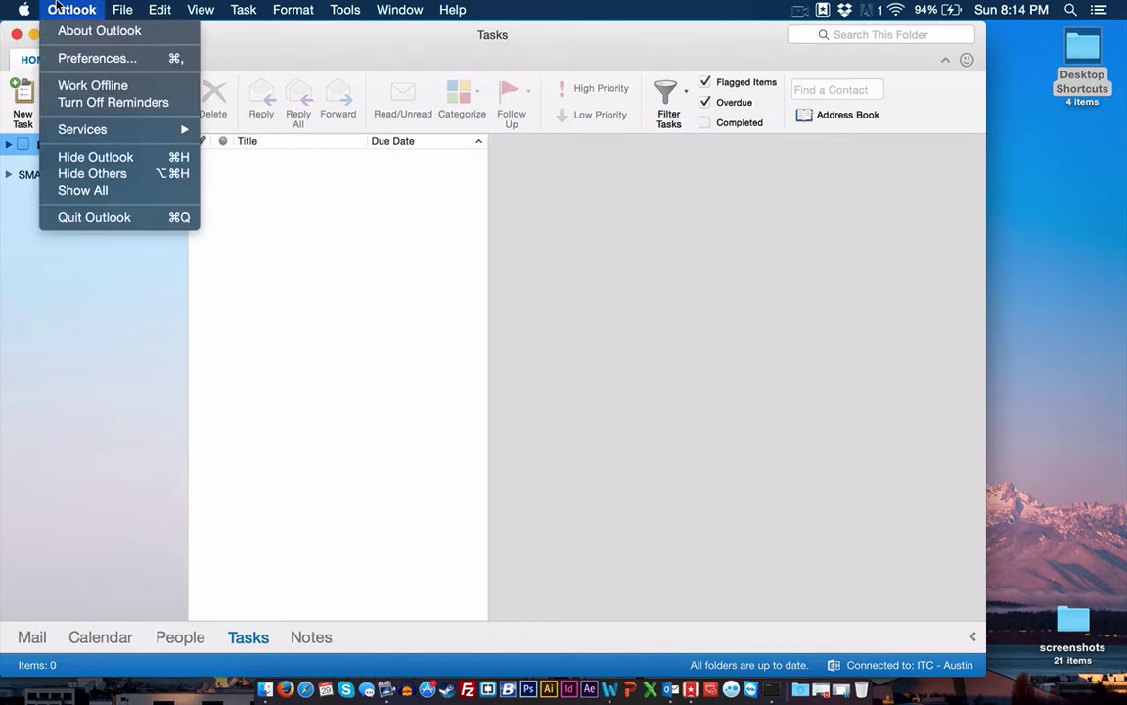
{"action": "left_click", "coordinate": [72, 58]}
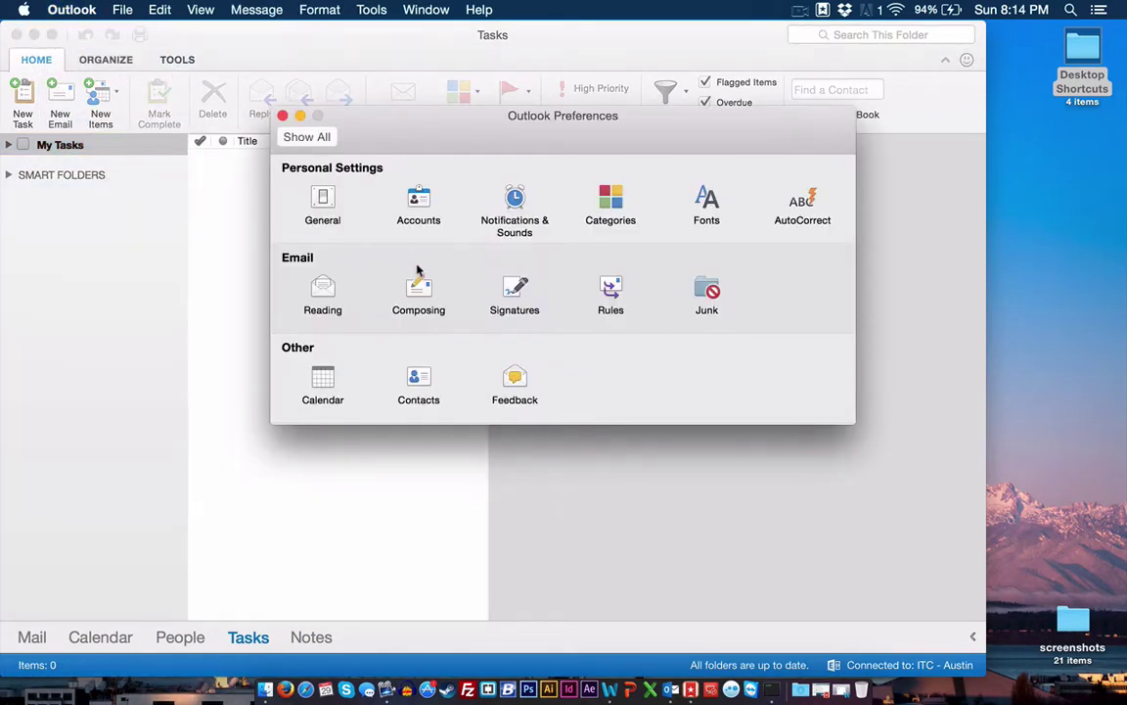
{"action": "left_click", "coordinate": [515, 287]}
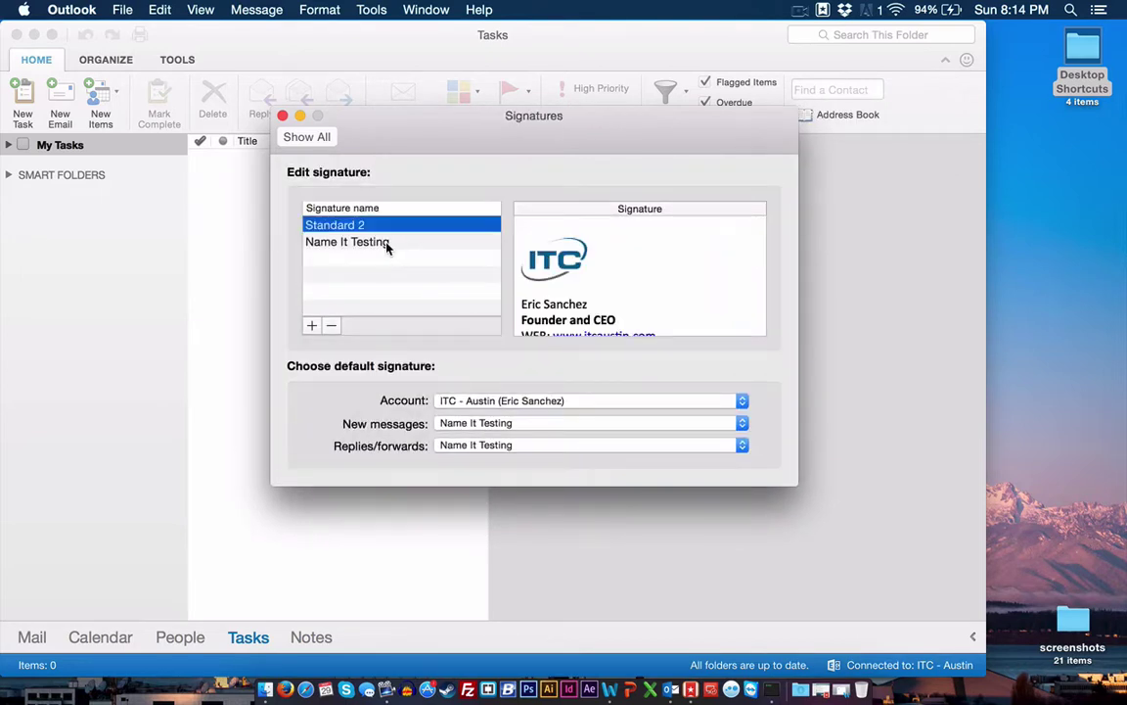
{"action": "left_click", "coordinate": [386, 244]}
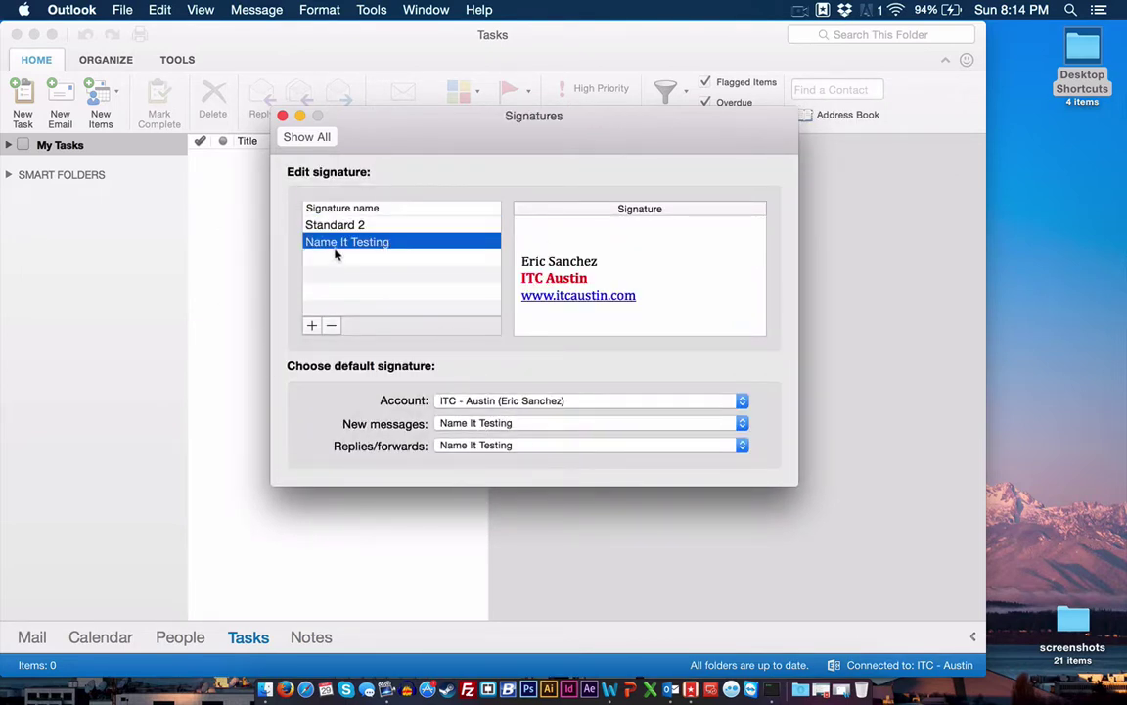
{"action": "left_click", "coordinate": [331, 330]}
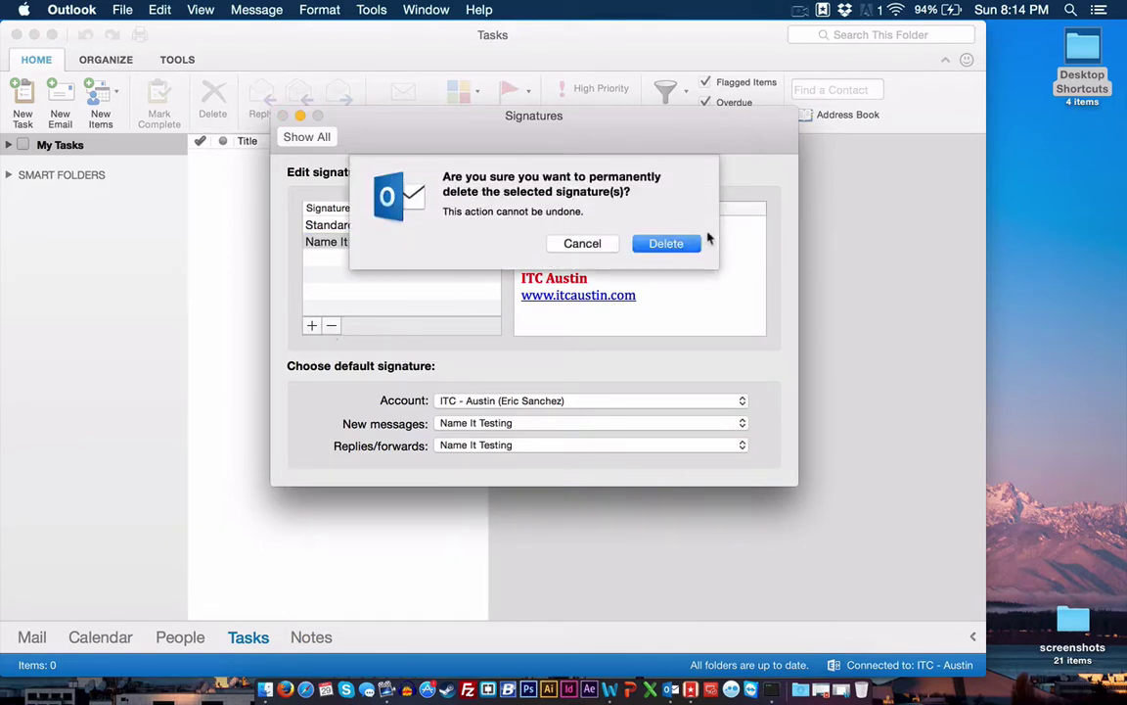
{"action": "left_click", "coordinate": [663, 243]}
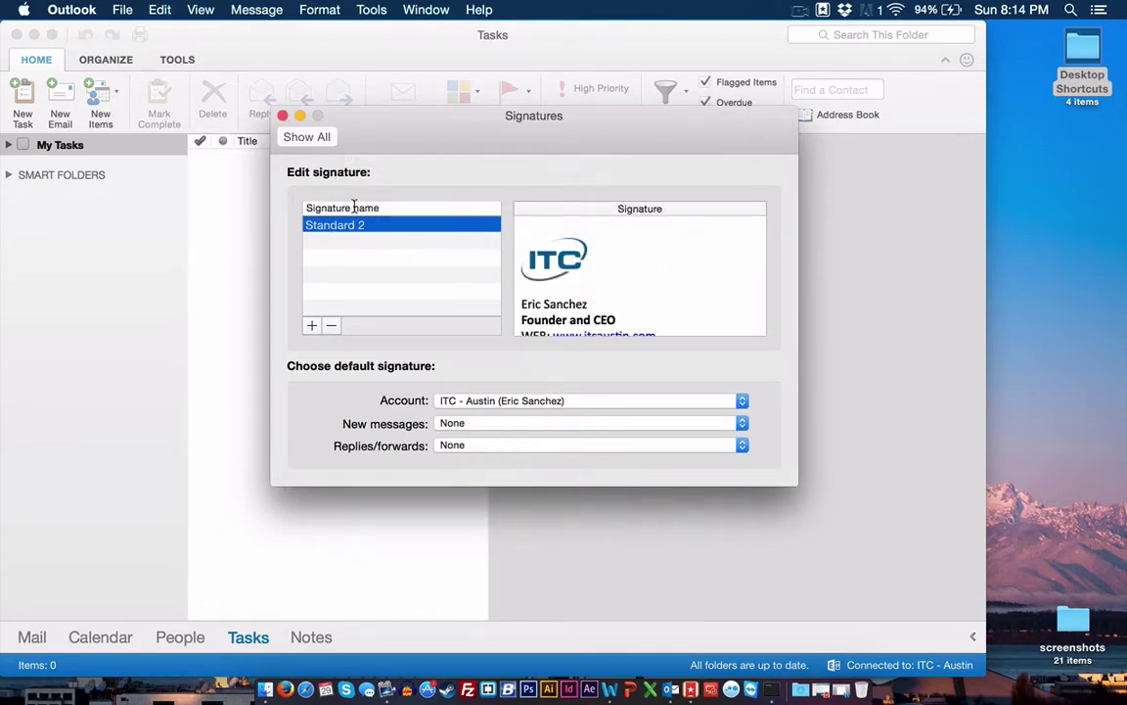
Make Standard 2 the default for new messages and replies/forwards, then hide Outlook.
{"action": "left_click", "coordinate": [530, 423]}
{"action": "left_click", "coordinate": [391, 437]}
{"action": "left_click", "coordinate": [460, 425]}
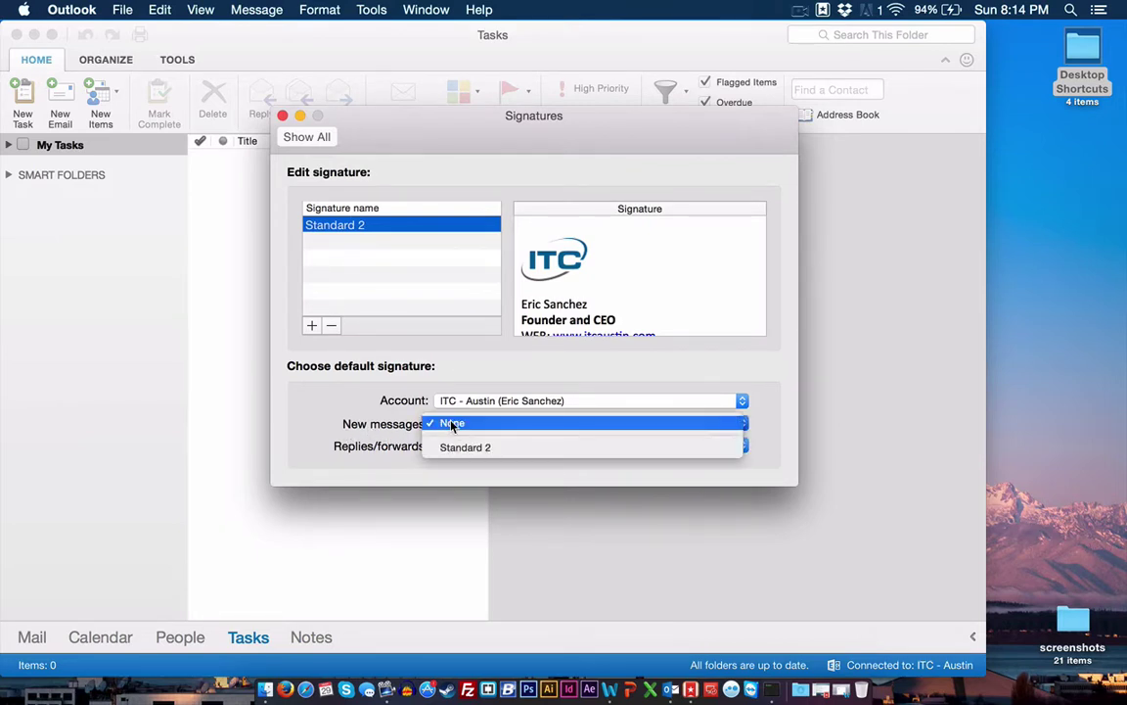
{"action": "left_click", "coordinate": [453, 448]}
{"action": "left_click", "coordinate": [456, 446]}
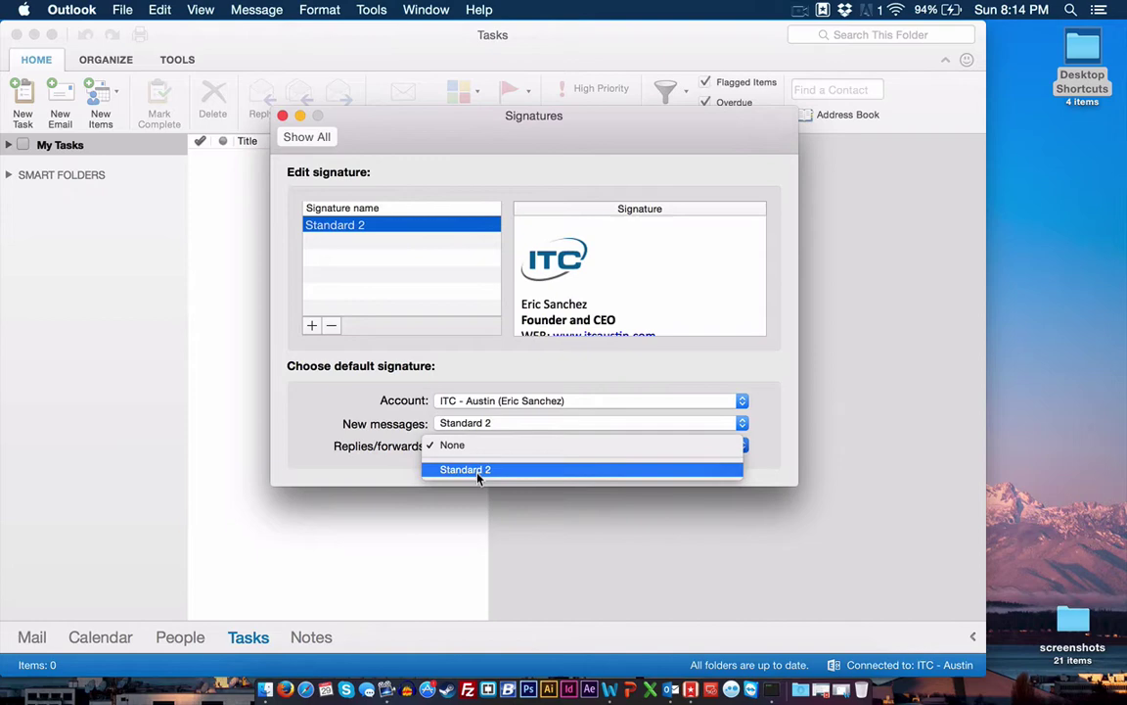
{"action": "left_click", "coordinate": [478, 470]}
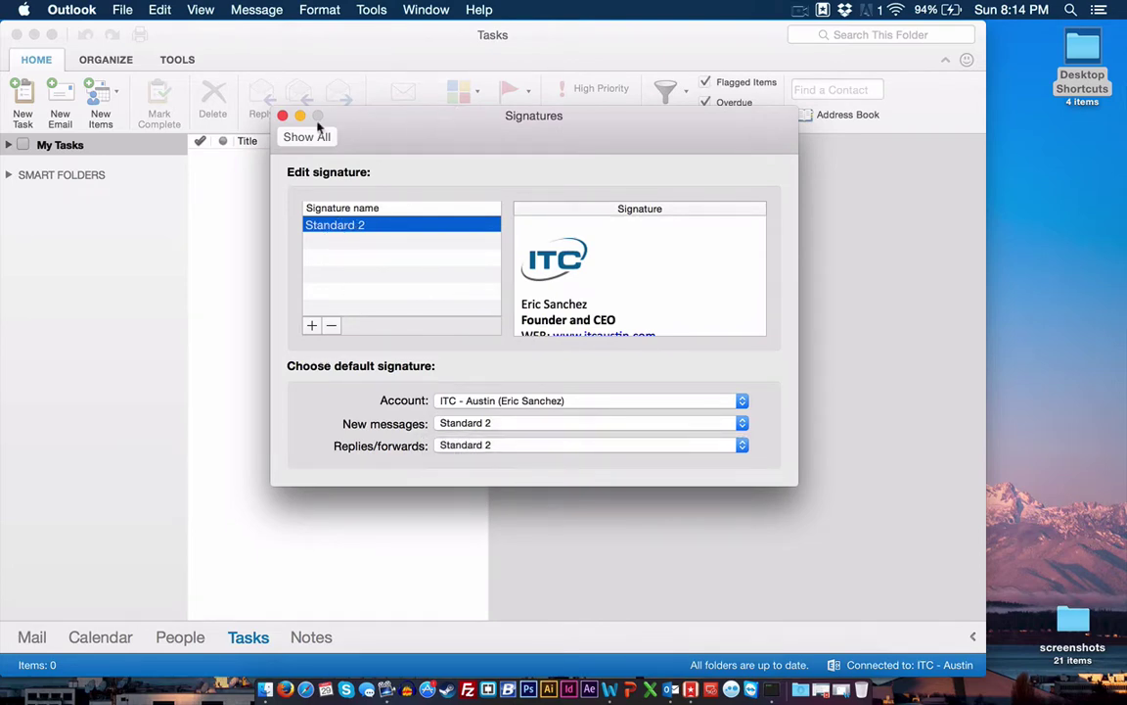
{"action": "left_click", "coordinate": [283, 115]}
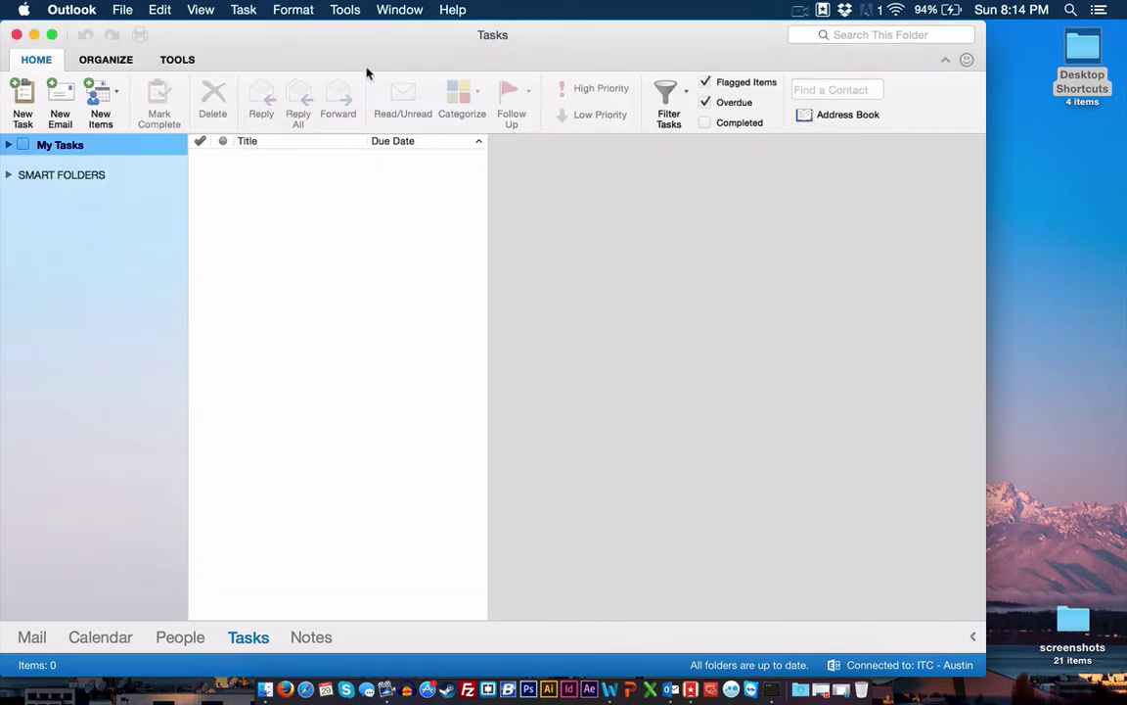
{"action": "left_click", "coordinate": [34, 36]}
{"action": "left_click", "coordinate": [847, 254]}
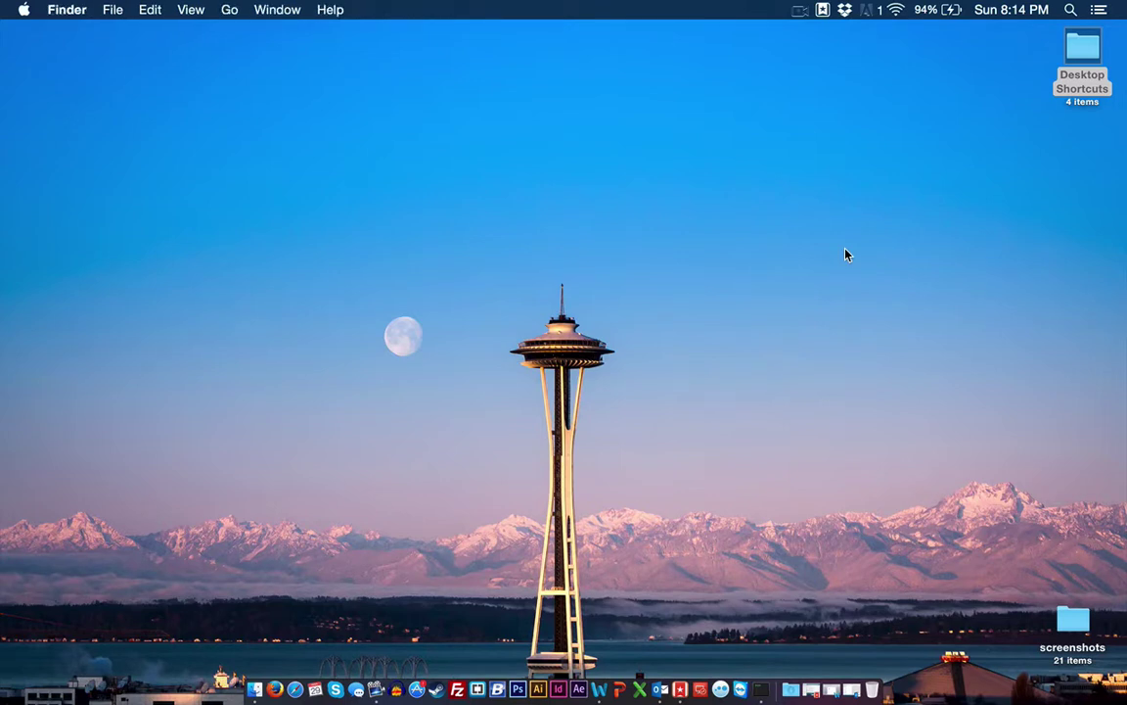